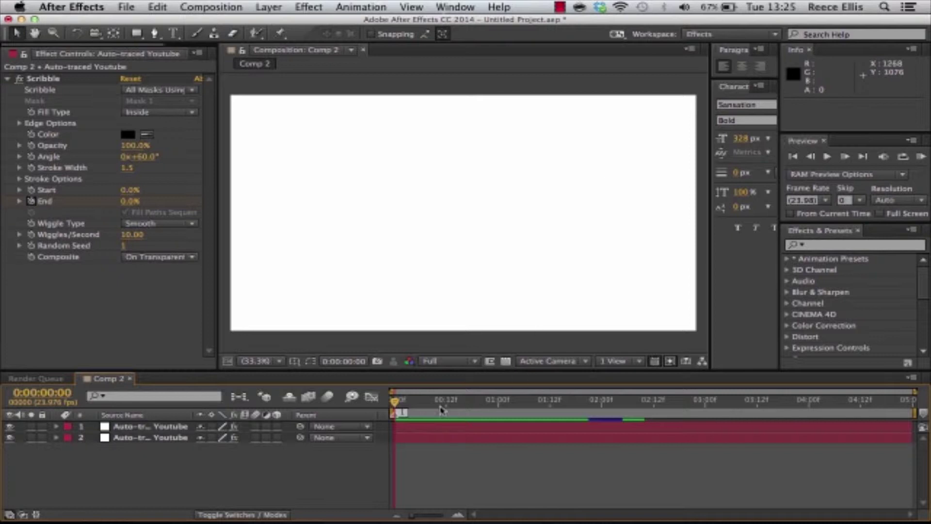
# Preview the existing scribble write-on animation of the word
pyautogui.moveTo(427, 402); pyautogui.dragTo(402, 406)
pyautogui.press('KP_0')
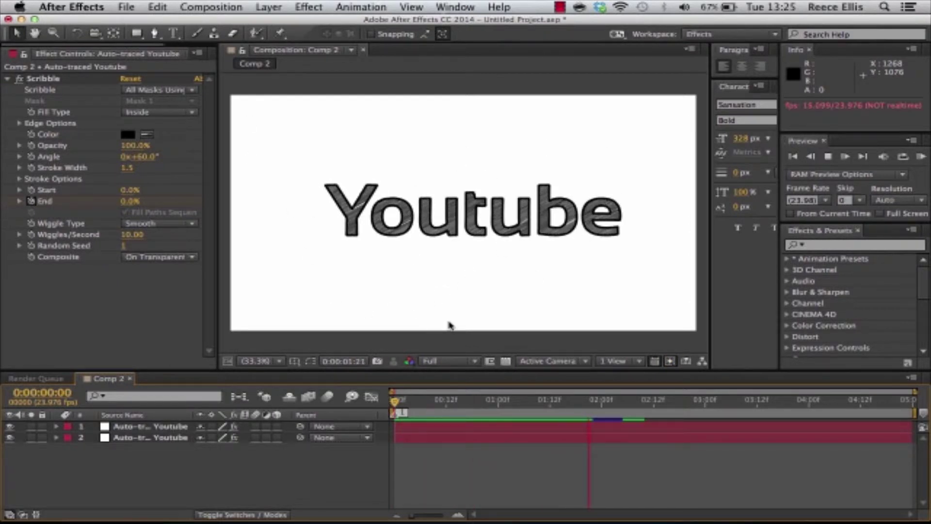
pyautogui.click(448, 325)
pyautogui.moveTo(591, 402)
pyautogui.mouseDown()
pyautogui.moveTo(454, 410)
pyautogui.moveTo(573, 425)
pyautogui.mouseUp()
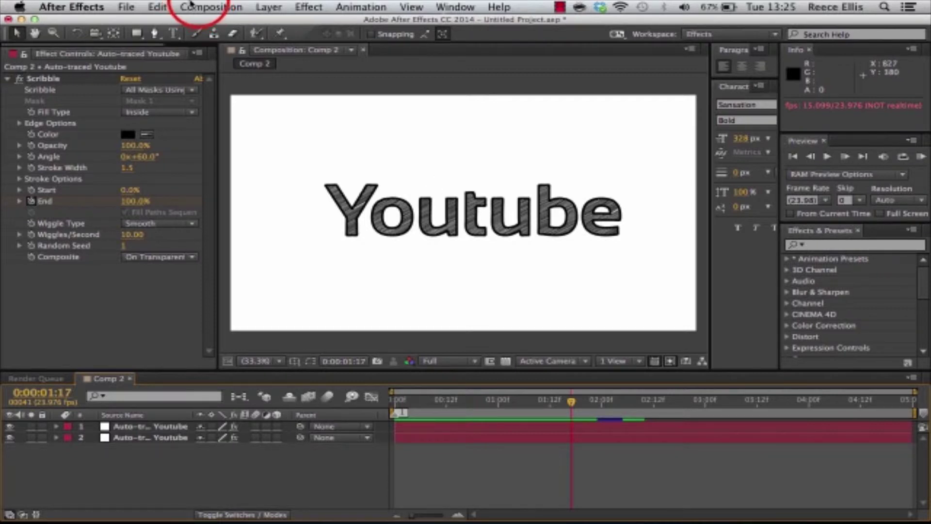
# Create a new 1920×1080, 23.976 fps, 5-second composition with a white background
pyautogui.click(199, 6)
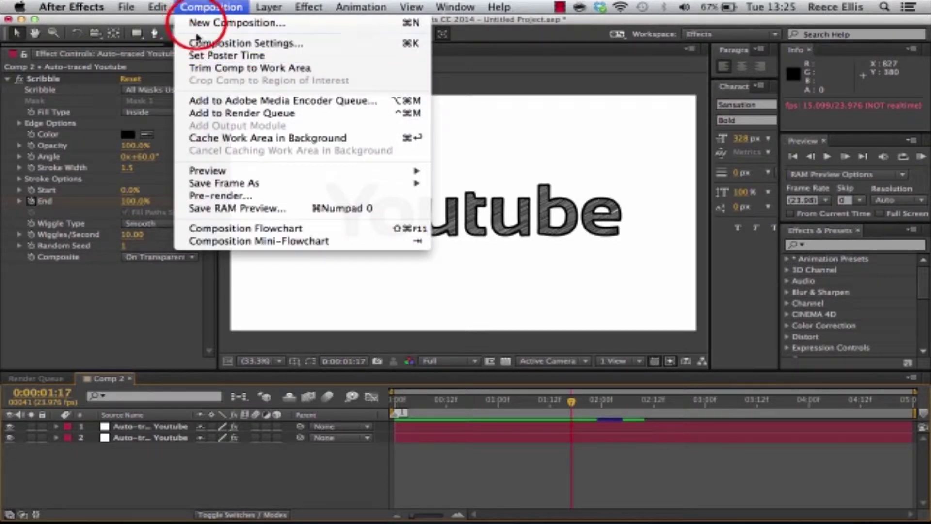
pyautogui.click(196, 24)
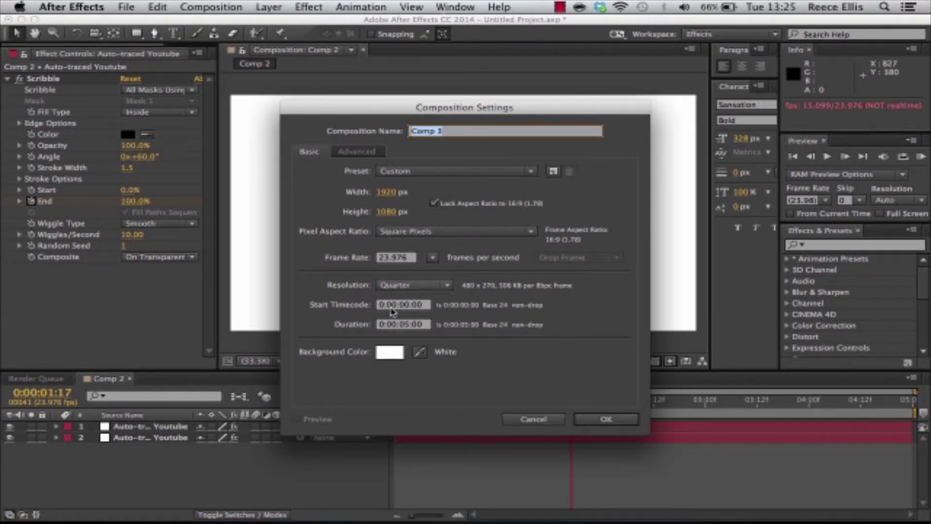
pyautogui.click(400, 325)
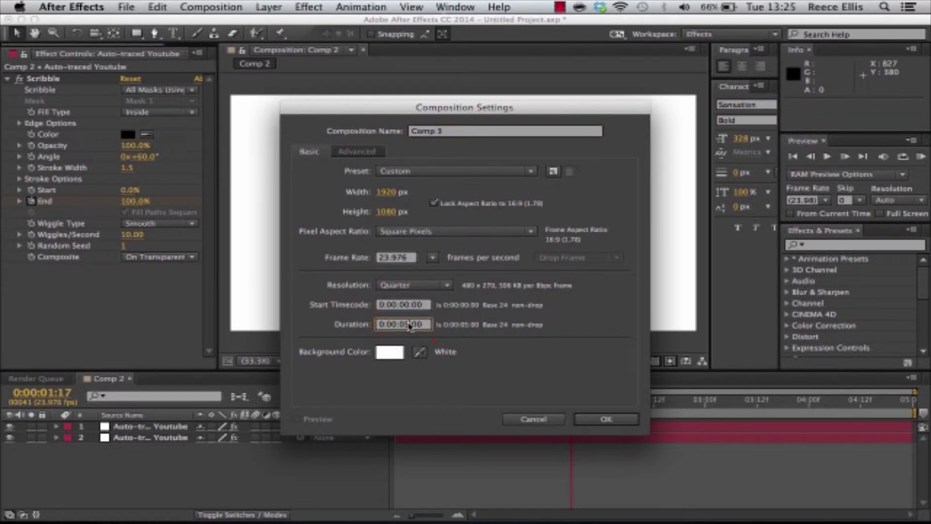
pyautogui.click(615, 419)
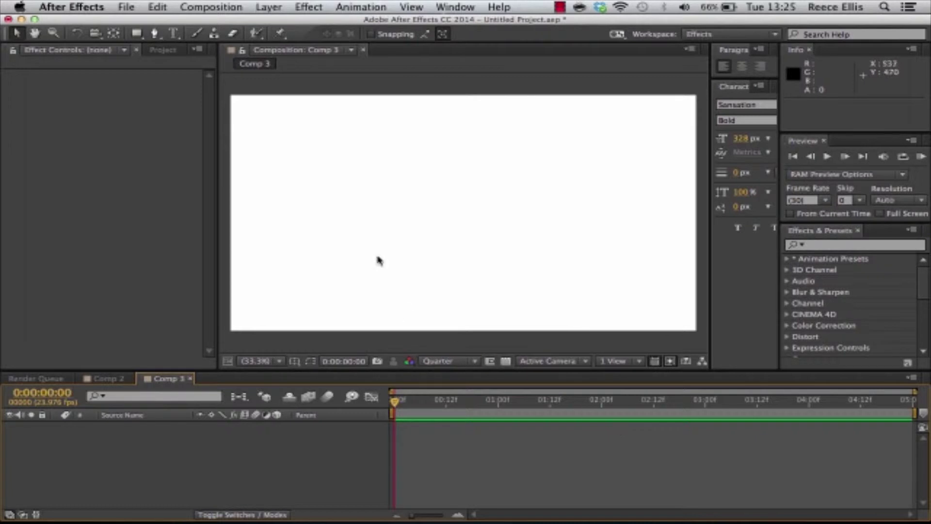
# Add a text layer on the canvas reading 'Youtube'
pyautogui.click(173, 33)
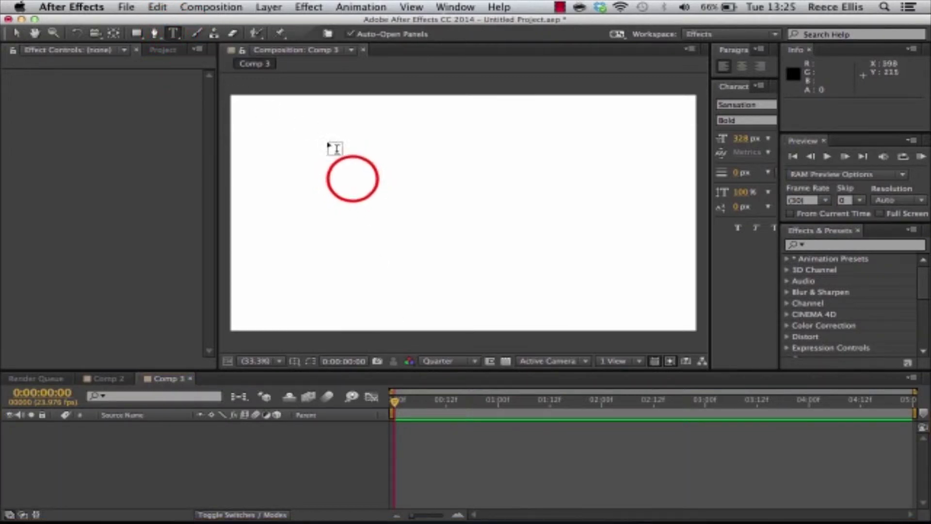
pyautogui.click(354, 177)
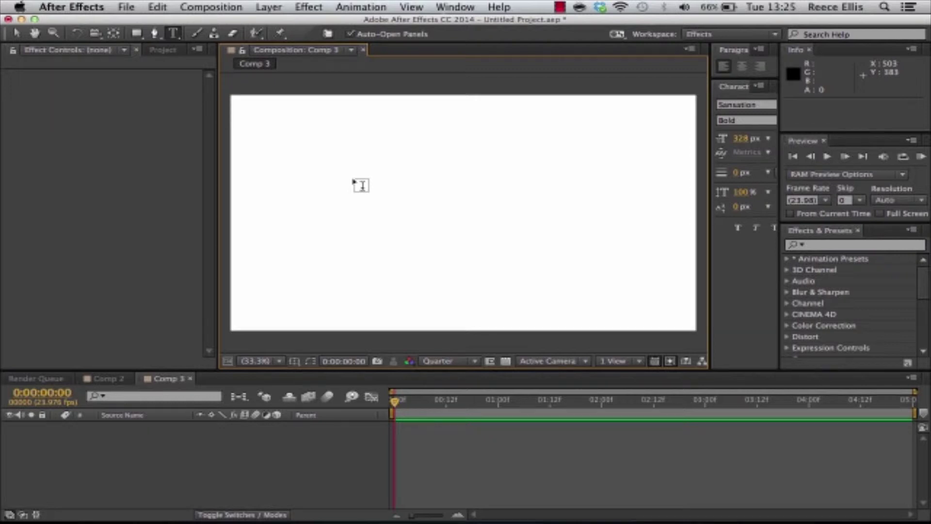
pyautogui.click(354, 181)
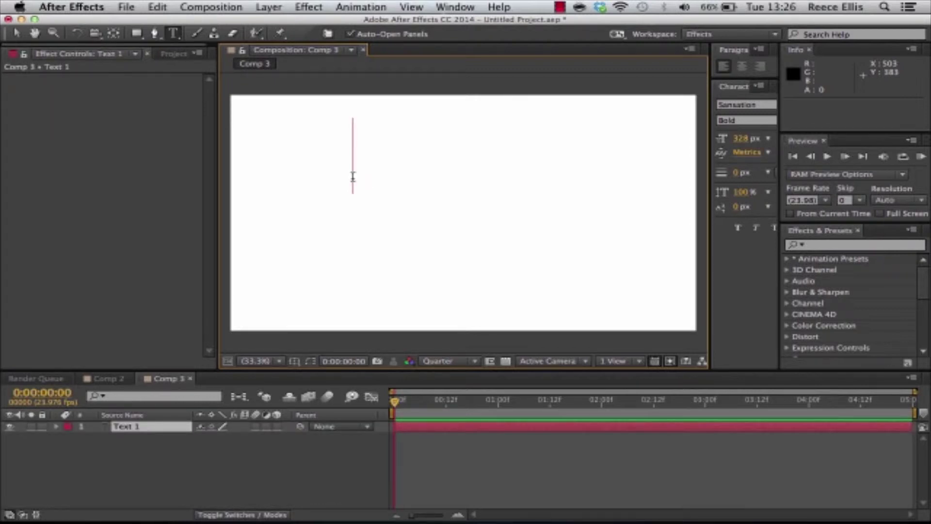
pyautogui.write('Youtube')
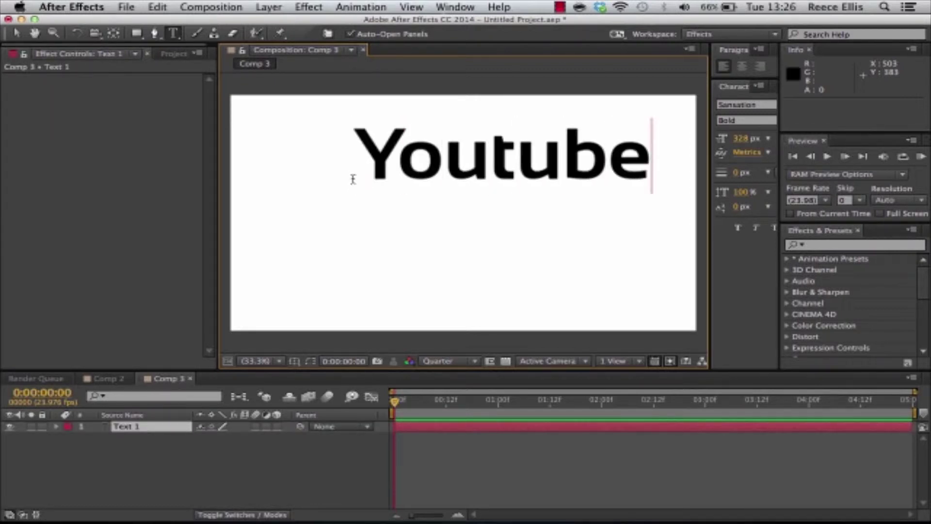
# Centre the Youtube text in the frame, set its font, and select the text layer
pyautogui.click(480, 151)
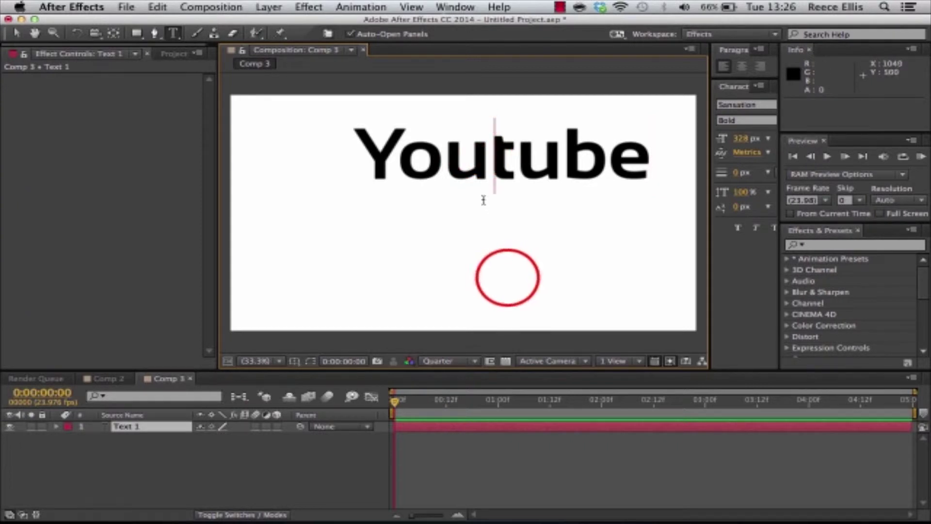
pyautogui.moveTo(508, 281); pyautogui.dragTo(480, 330)
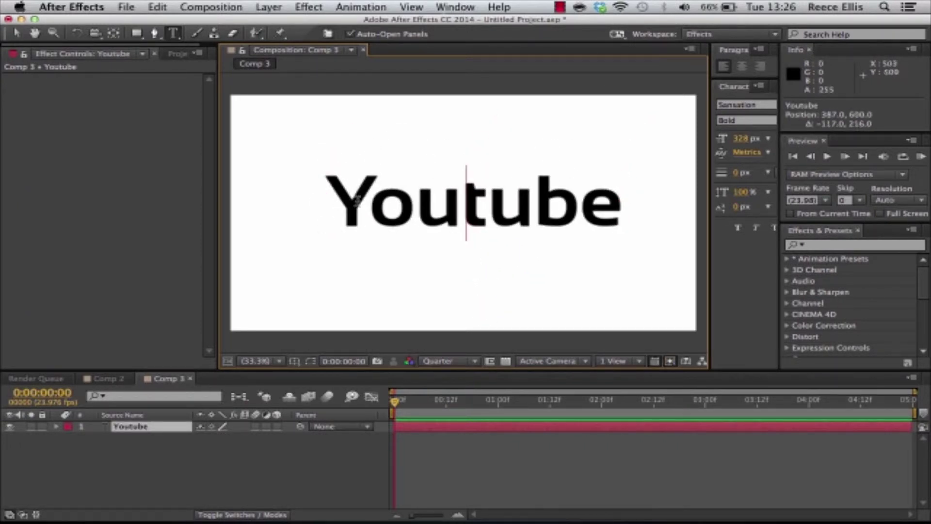
pyautogui.click(724, 107)
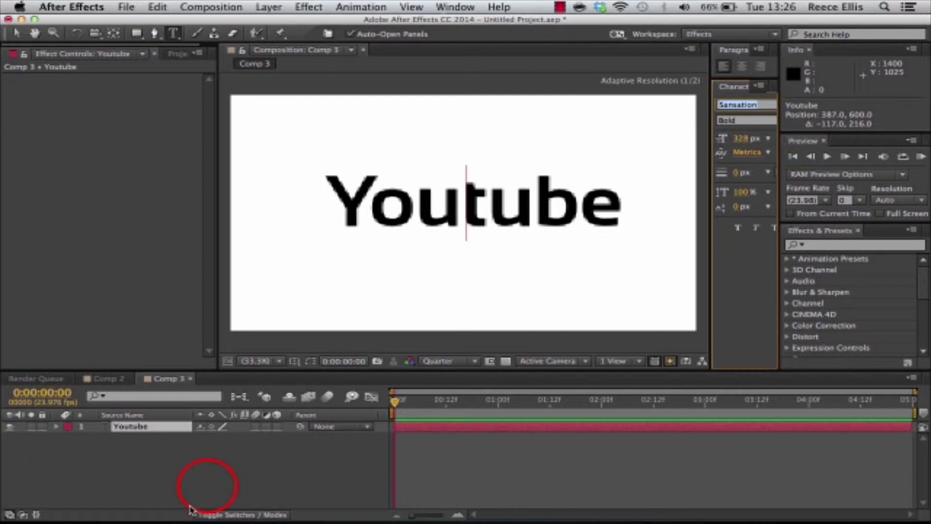
pyautogui.click(163, 431)
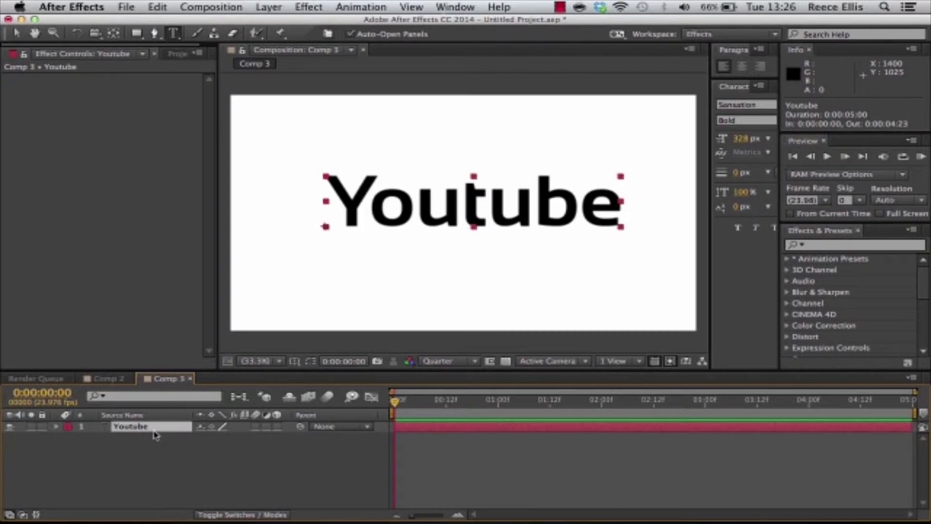
# Auto-trace the Youtube text with Current Frame and Alpha channel into an outline layer
pyautogui.click(279, 5)
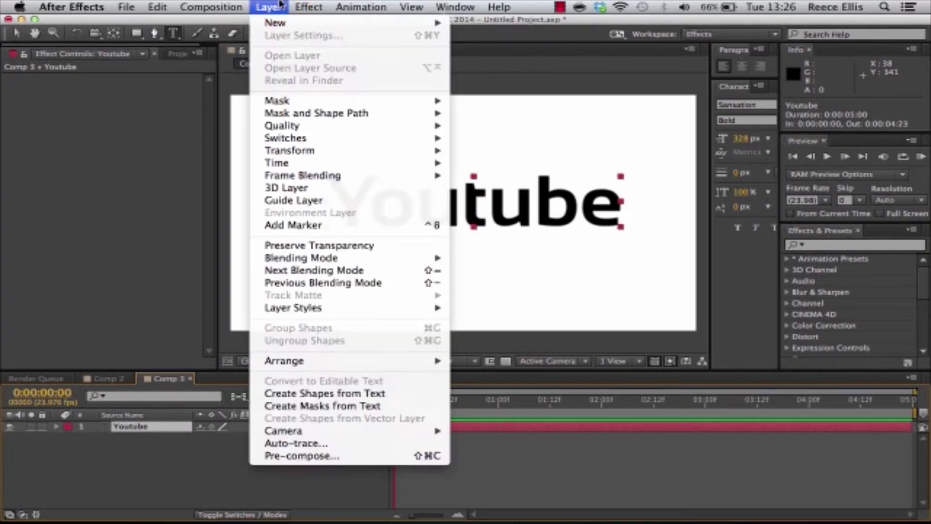
pyautogui.click(281, 443)
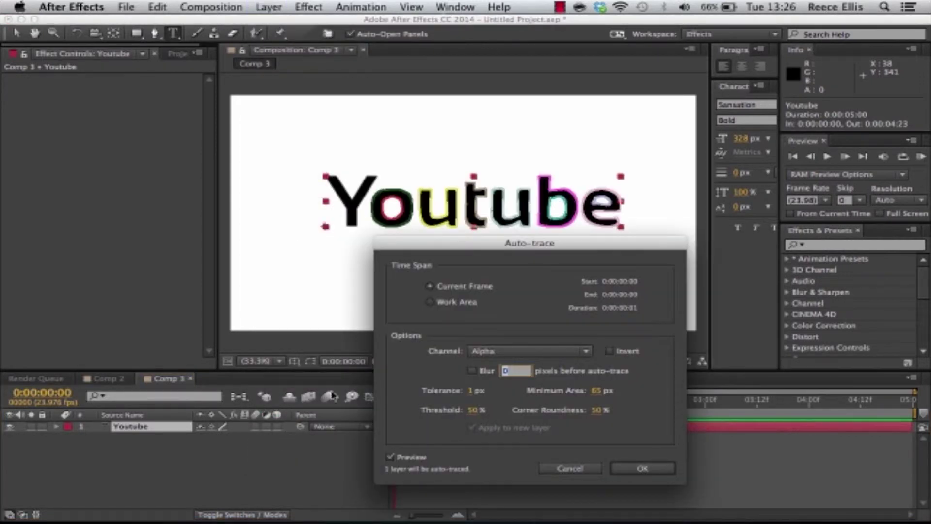
pyautogui.moveTo(548, 242); pyautogui.dragTo(481, 247)
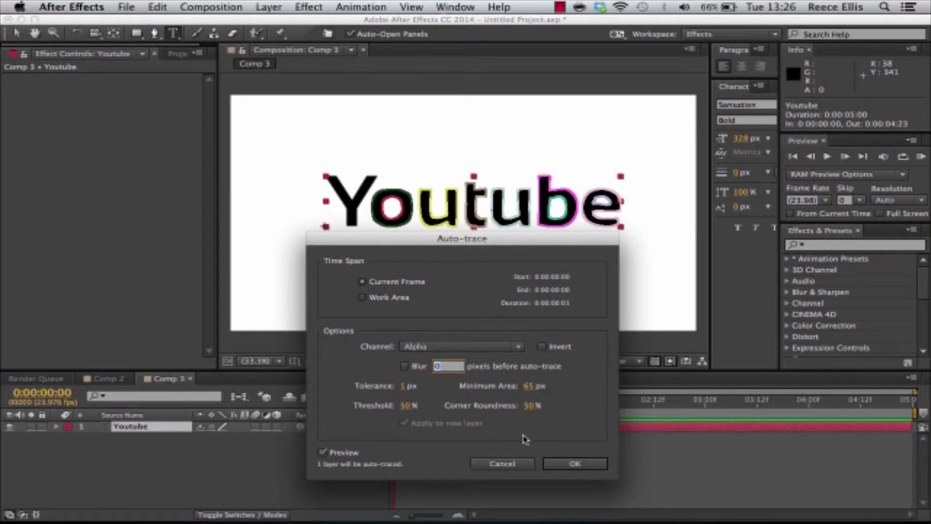
pyautogui.click(587, 465)
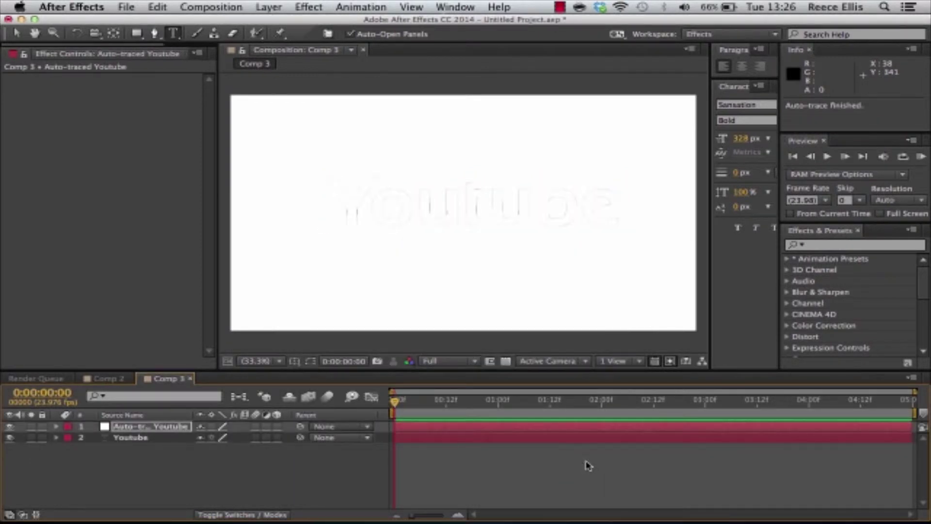
pyautogui.click(117, 442)
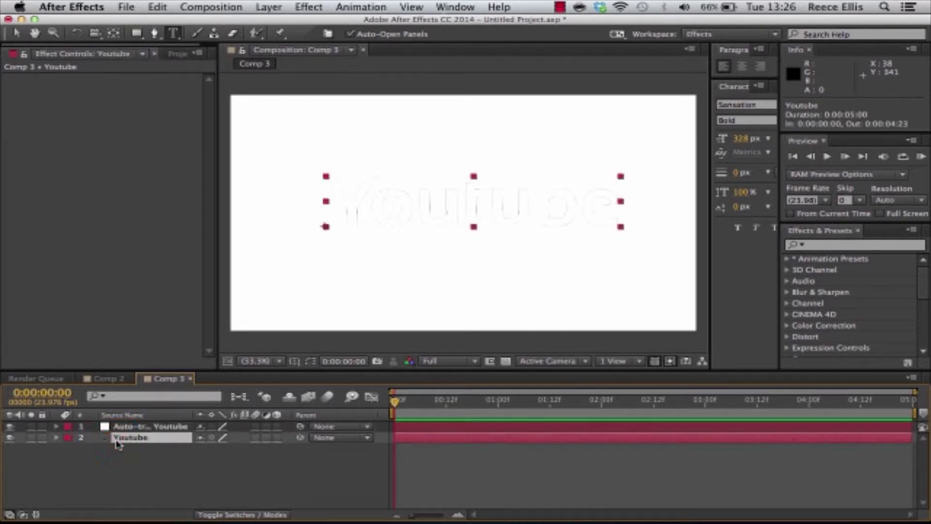
# Delete the original Youtube text layer and duplicate the Auto-traced Youtube layer
pyautogui.press('Delete')
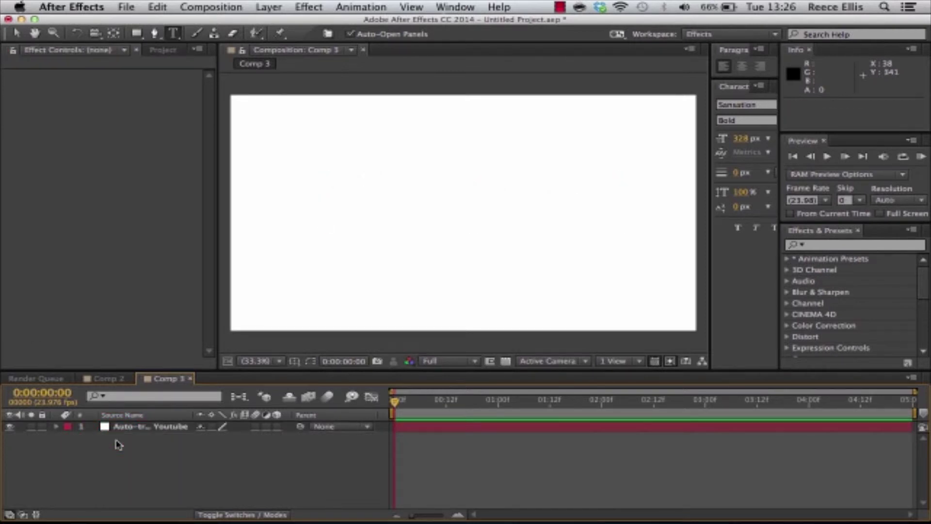
pyautogui.click(125, 432)
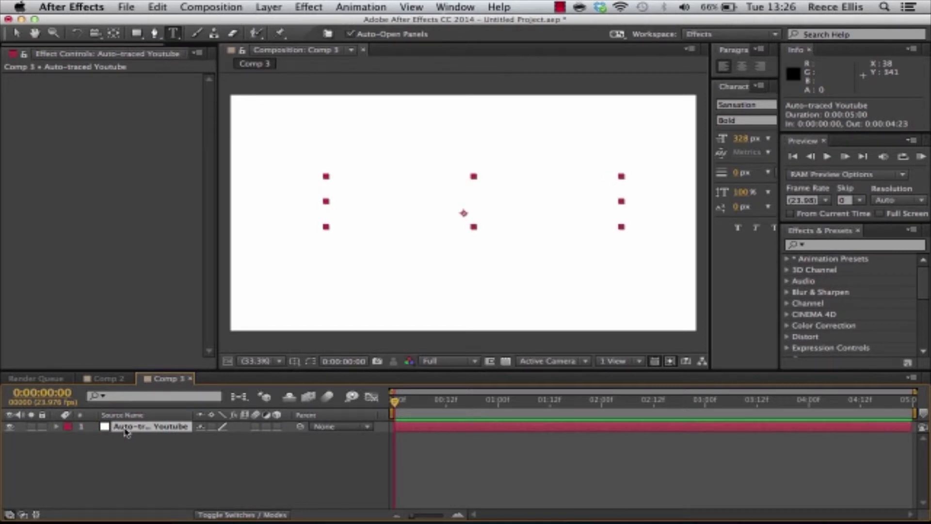
pyautogui.press('super+d')
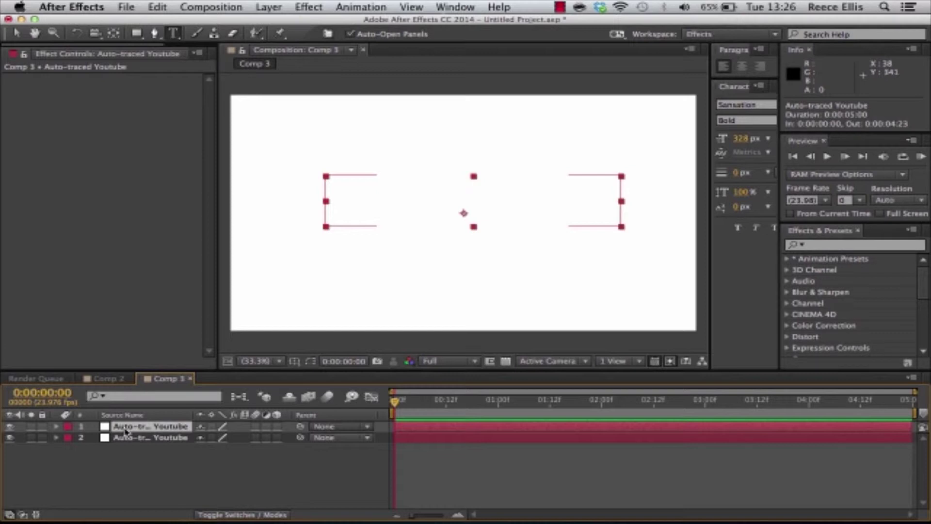
# Hide the upper Auto-traced Youtube copy and select the lower one
pyautogui.click(144, 439)
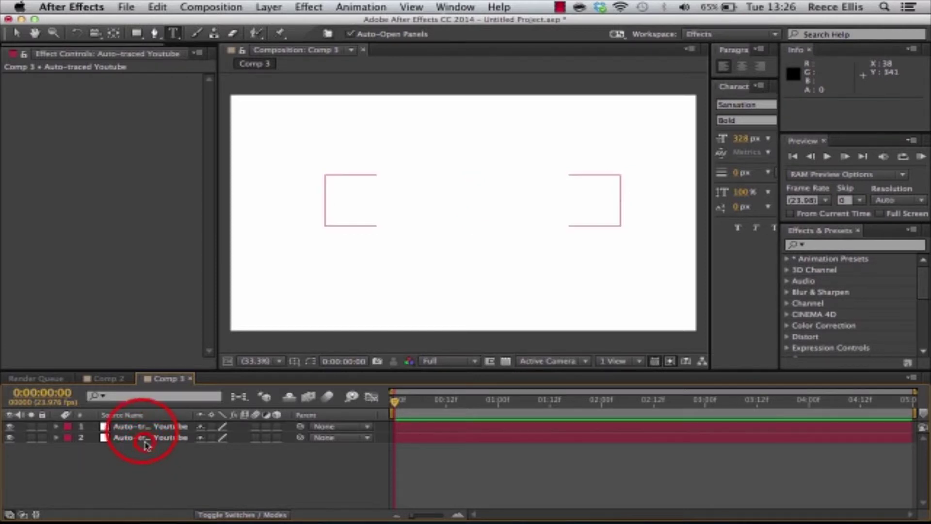
pyautogui.click(145, 426)
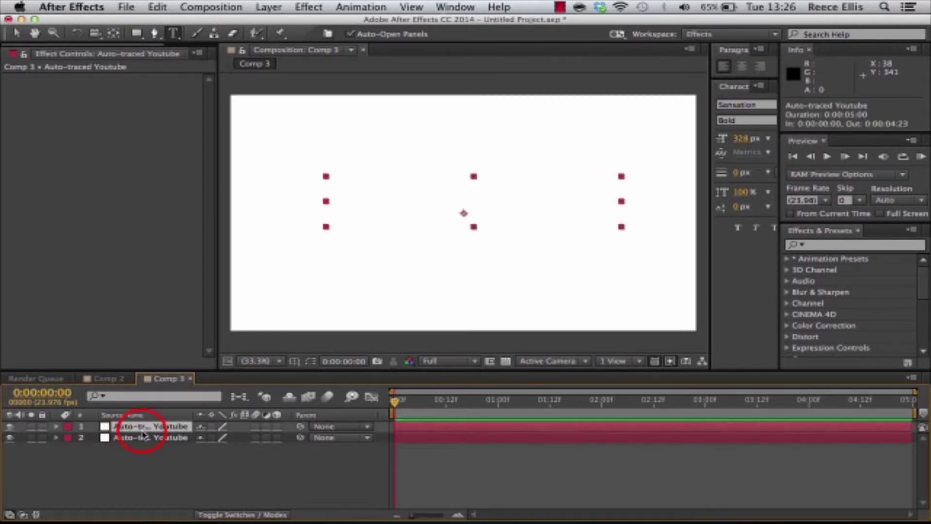
pyautogui.click(10, 427)
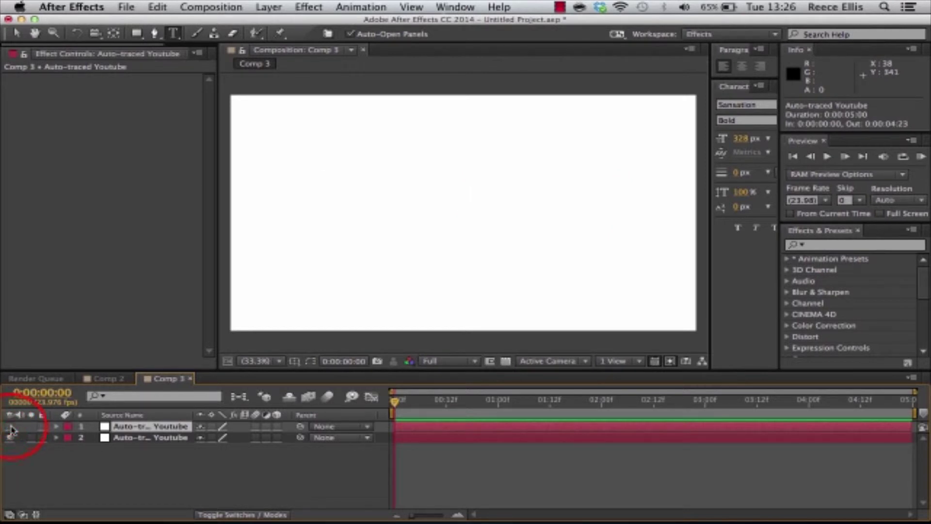
pyautogui.click(150, 438)
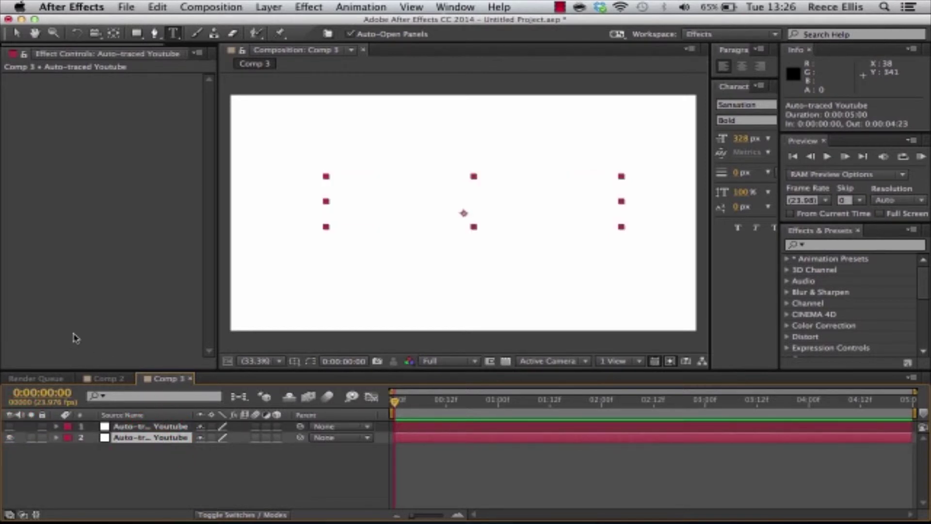
# Apply a black Stroke effect from Generate to the lower Auto-traced layer
pyautogui.click(305, 7)
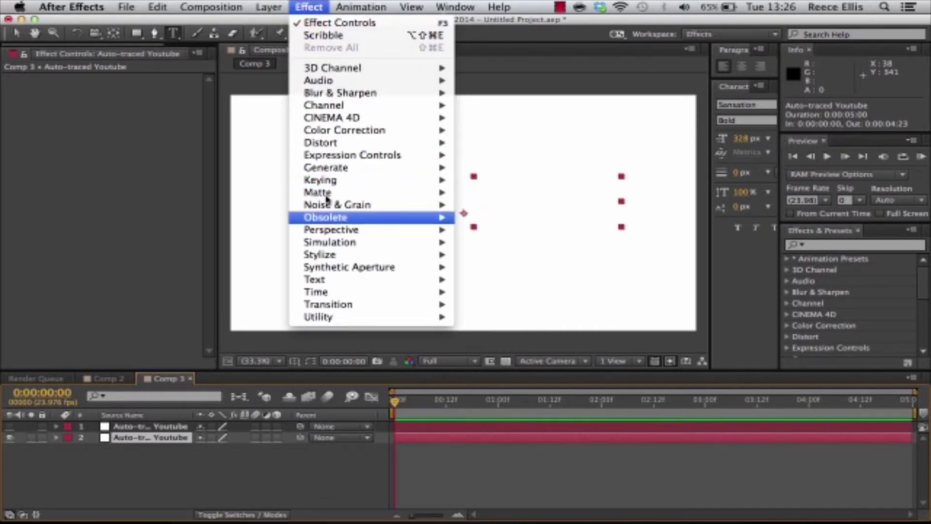
pyautogui.moveTo(349, 187)
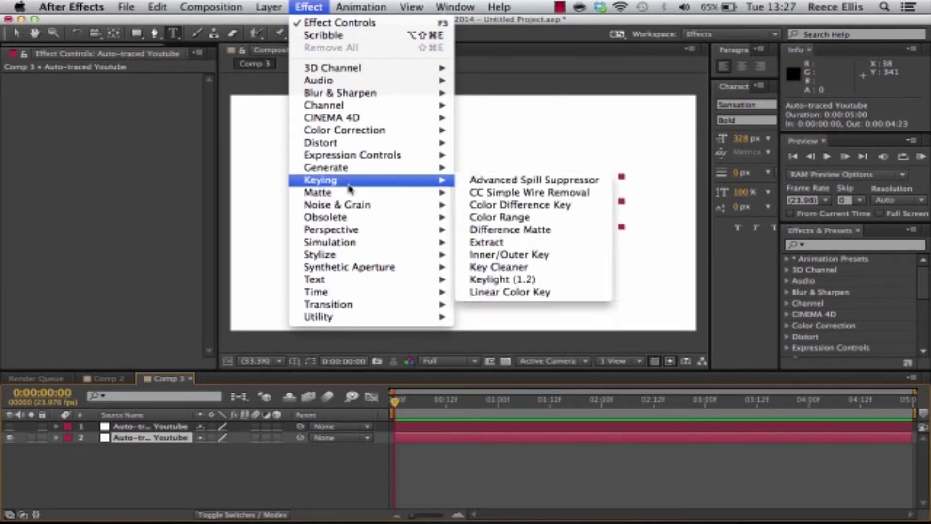
pyautogui.moveTo(369, 167)
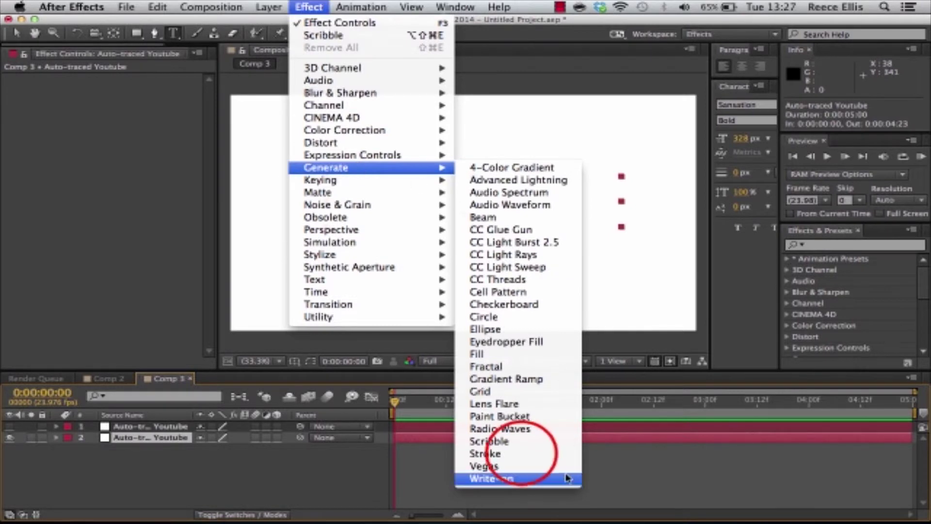
pyautogui.click(521, 455)
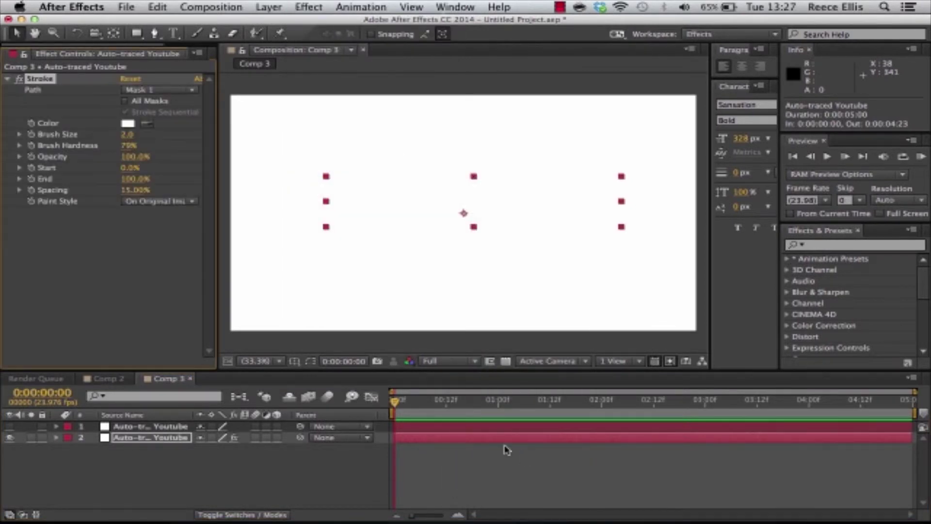
pyautogui.click(127, 124)
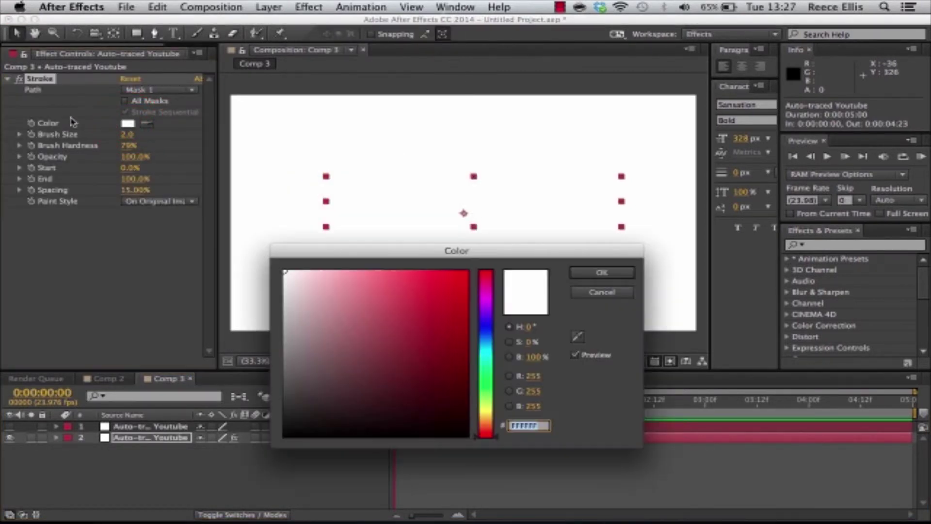
pyautogui.moveTo(357, 319); pyautogui.dragTo(269, 451)
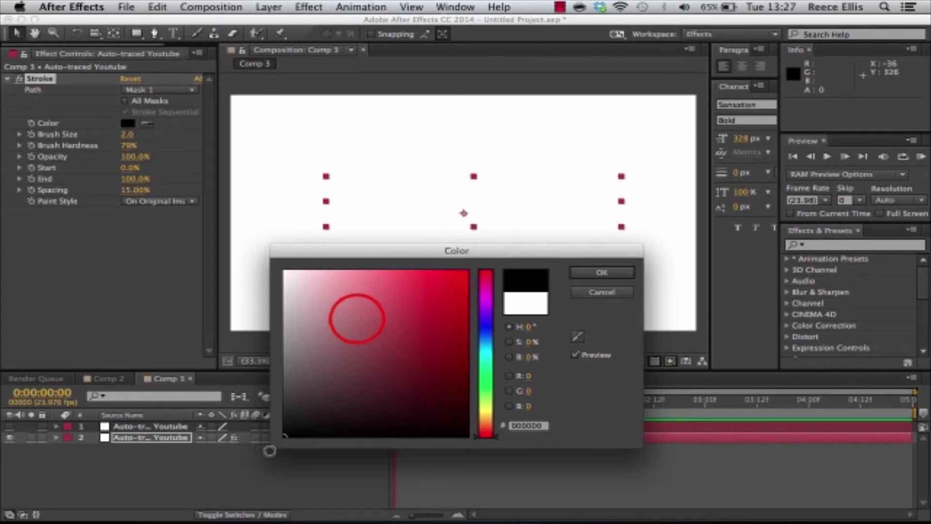
pyautogui.click(586, 272)
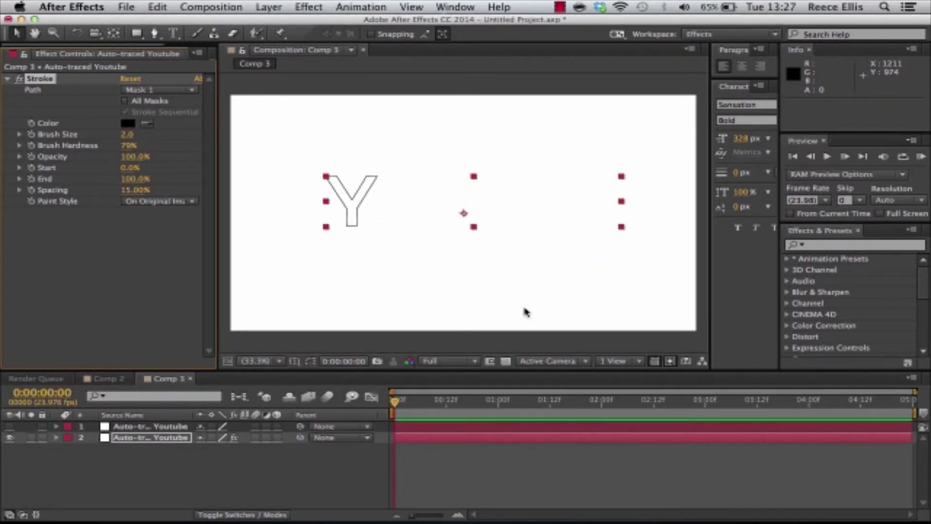
# Set Stroke brush size to 6.7 with All Masks and Stroke Sequentially enabled
pyautogui.moveTo(127, 134); pyautogui.dragTo(159, 131)
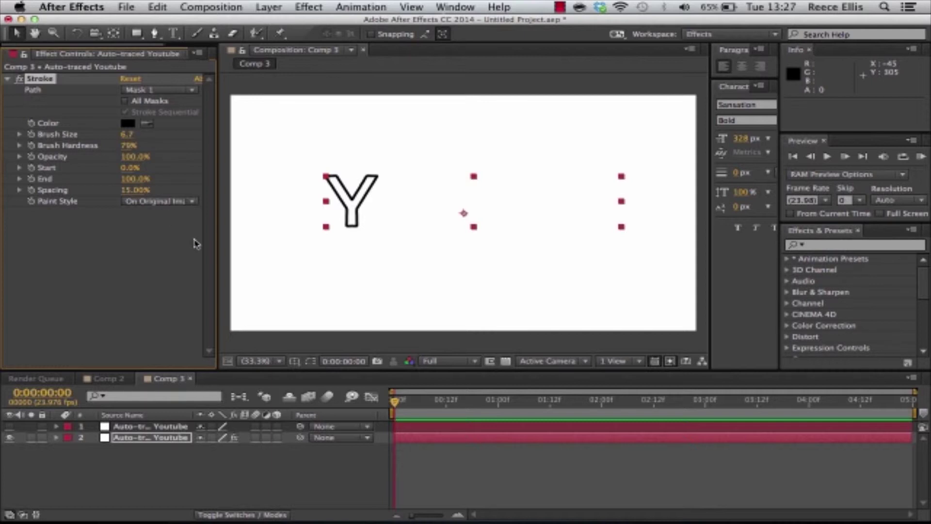
pyautogui.click(125, 101)
pyautogui.click(125, 112)
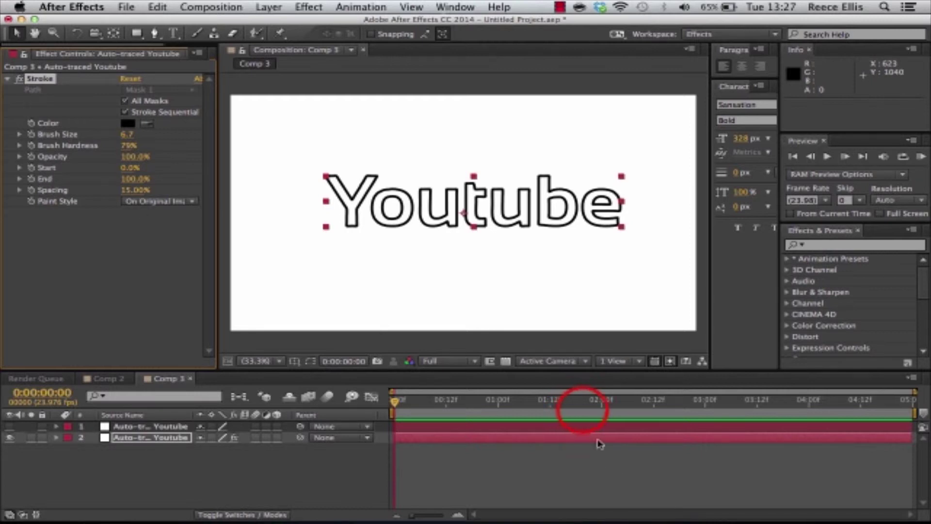
pyautogui.moveTo(582, 403); pyautogui.dragTo(383, 398)
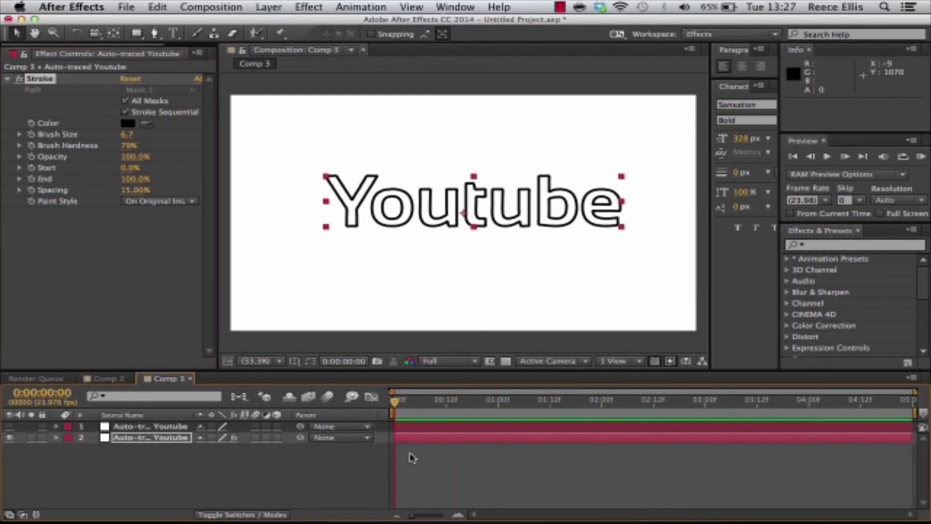
# Keyframe the Stroke End at 0% on the first frame
pyautogui.click(31, 179)
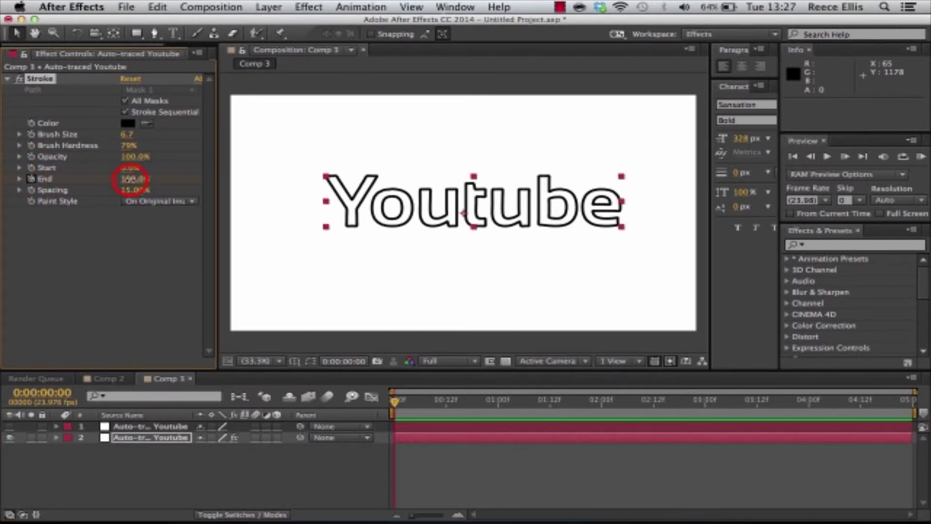
pyautogui.moveTo(132, 178); pyautogui.dragTo(31, 179)
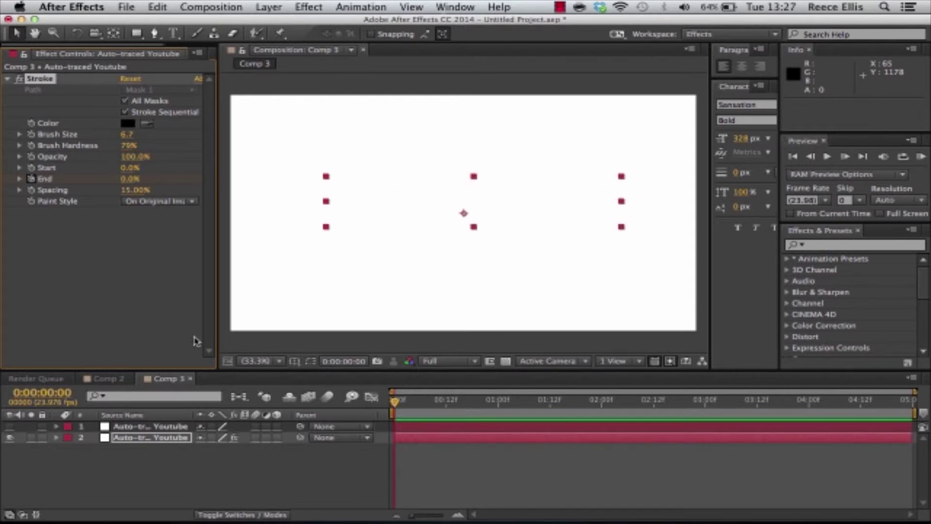
pyautogui.press('u')
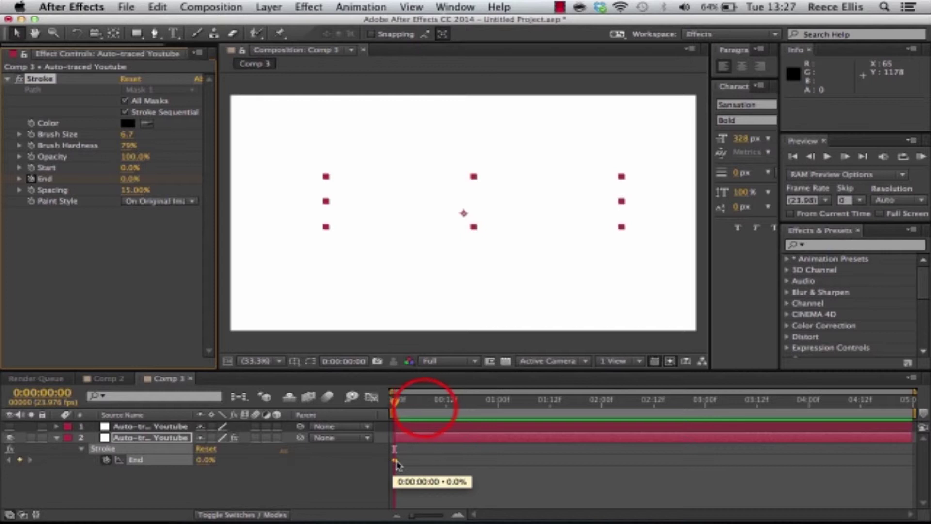
# Keyframe Stroke End at 100% at 0:00:02:00 and preview the write-on
pyautogui.moveTo(426, 405); pyautogui.dragTo(603, 412)
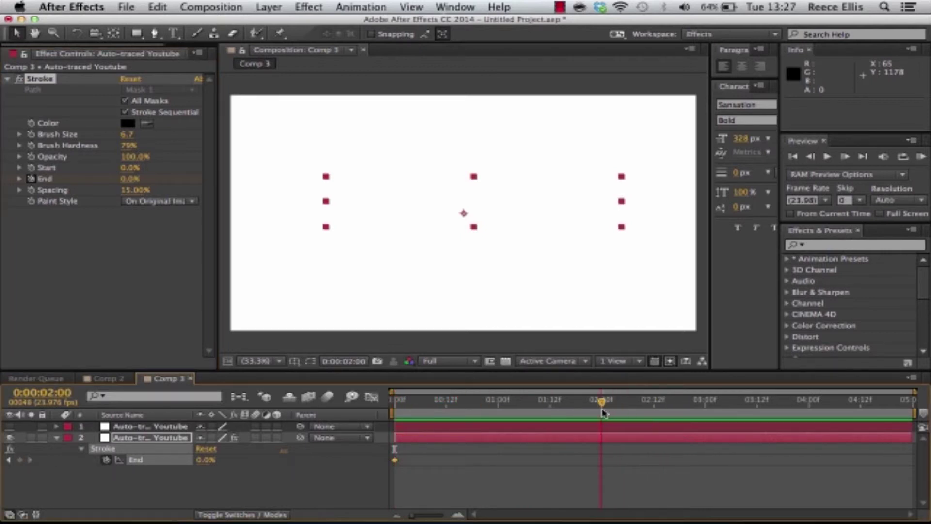
pyautogui.click(130, 178)
pyautogui.write('100')
pyautogui.press('Return')
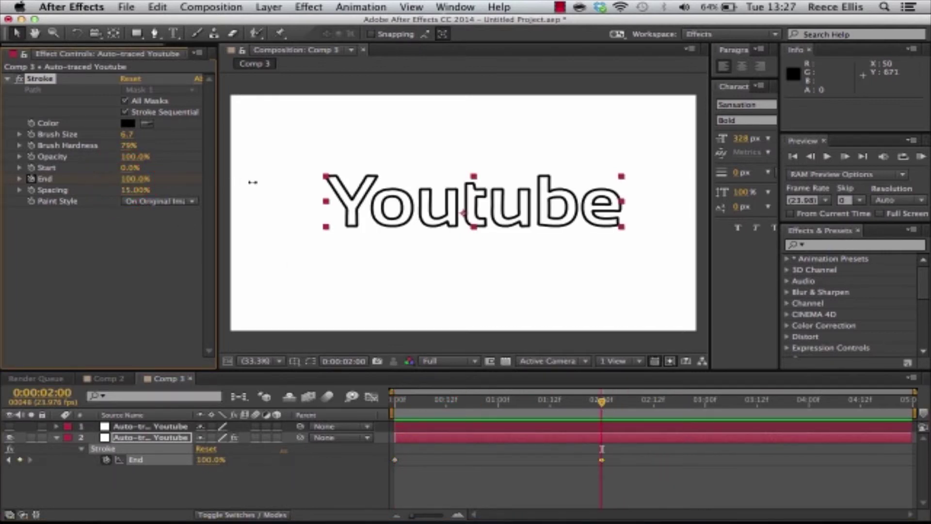
pyautogui.moveTo(410, 397)
pyautogui.mouseDown()
pyautogui.moveTo(429, 406)
pyautogui.moveTo(603, 407)
pyautogui.mouseUp()
pyautogui.press('Home')
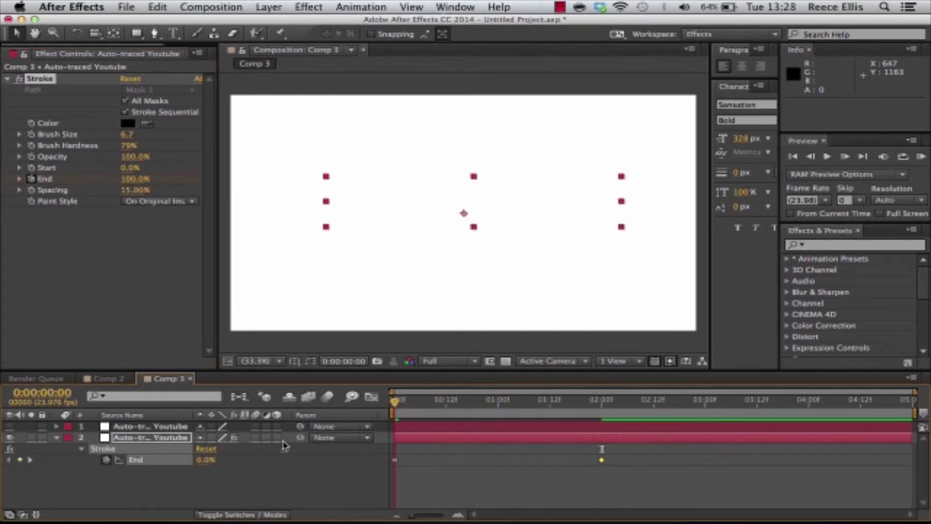
pyautogui.click(60, 440)
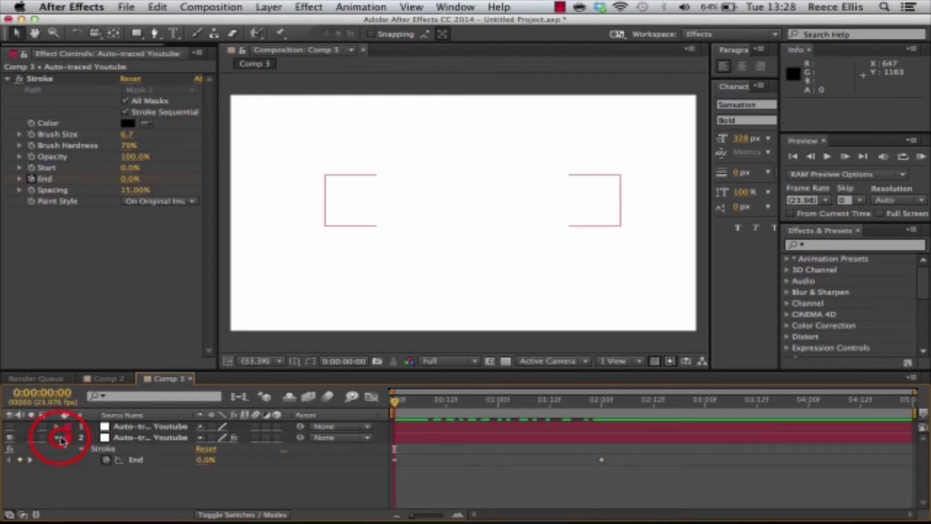
# Unhide the upper Auto-traced layer and add a Scribble effect coloured 000000
pyautogui.click(10, 427)
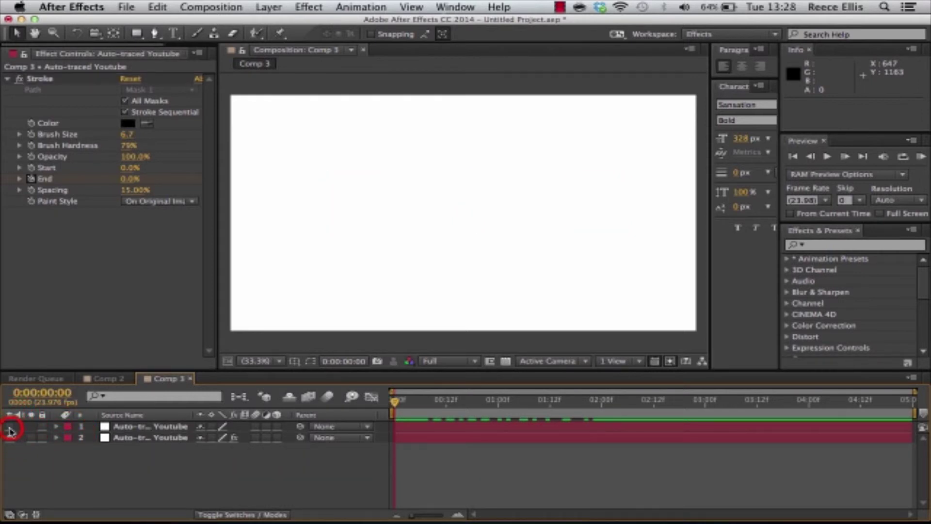
pyautogui.click(148, 426)
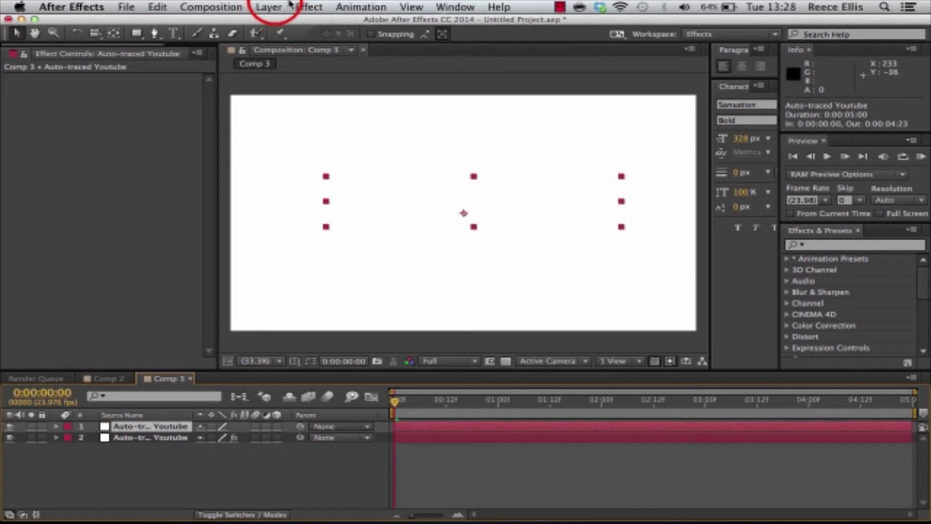
pyautogui.click(308, 6)
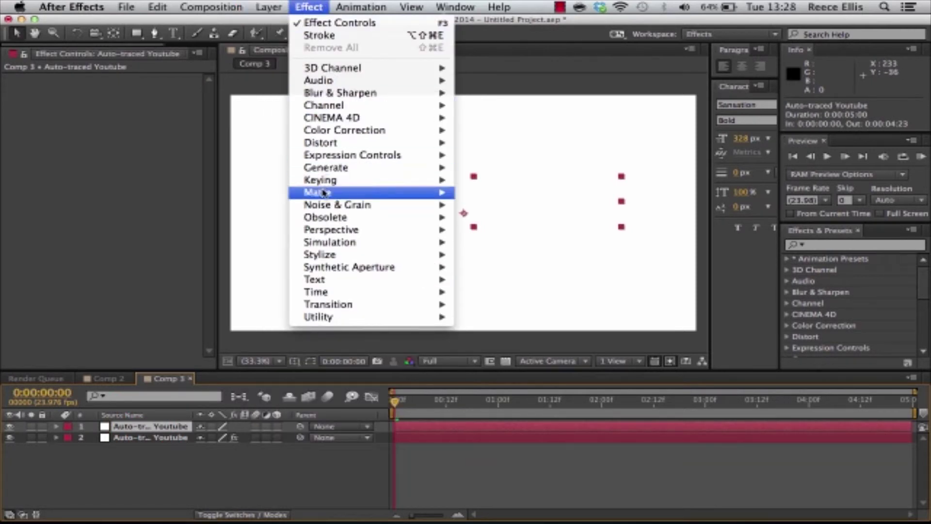
pyautogui.moveTo(339, 167)
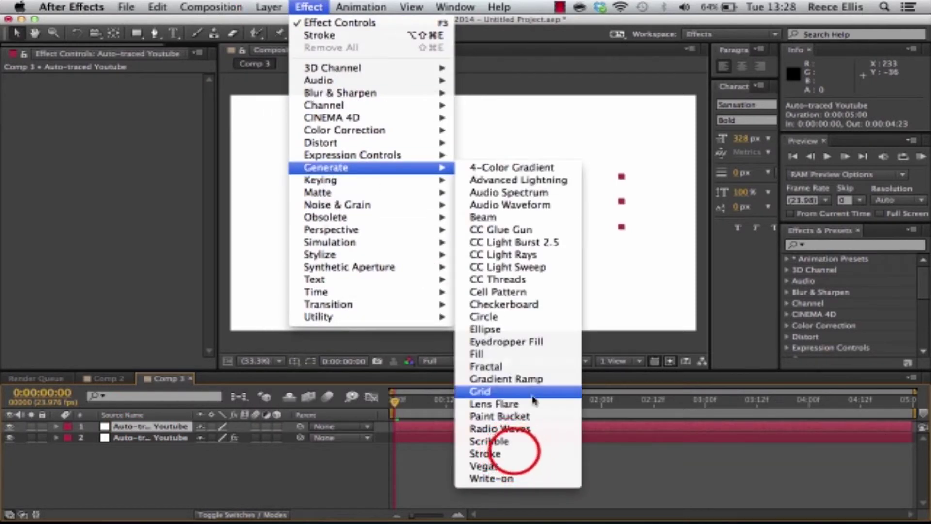
pyautogui.click(513, 441)
pyautogui.click(131, 138)
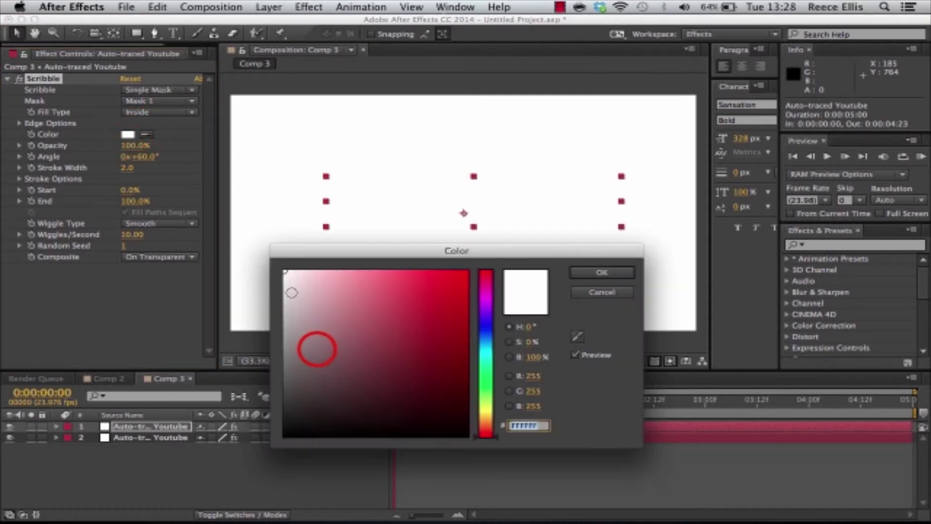
pyautogui.write('000000')
pyautogui.click(622, 276)
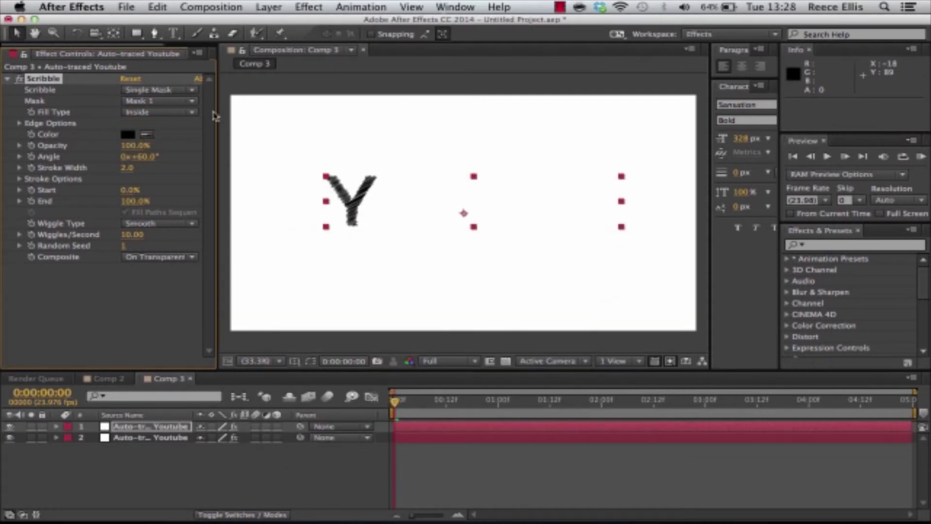
# Set Scribble to All Masks Using Modes and its Stroke Width to 1.5
pyautogui.click(160, 94)
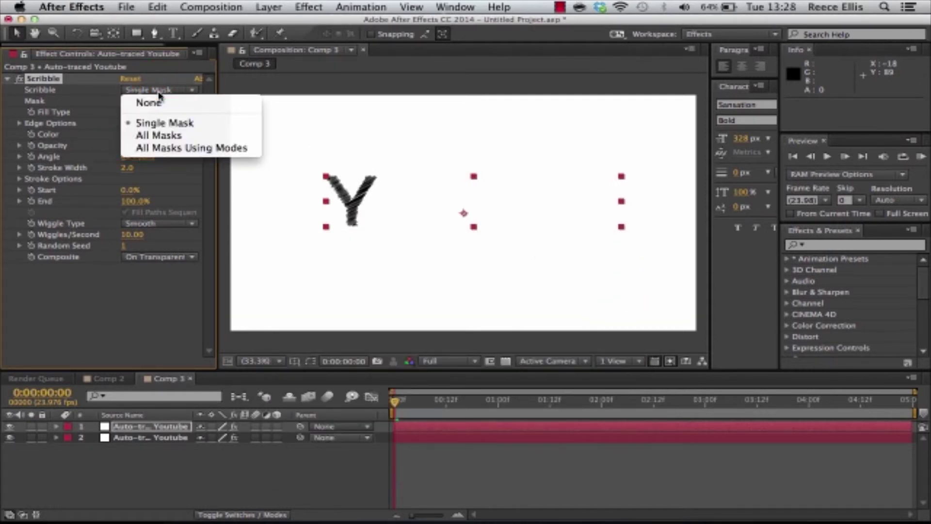
pyautogui.click(208, 153)
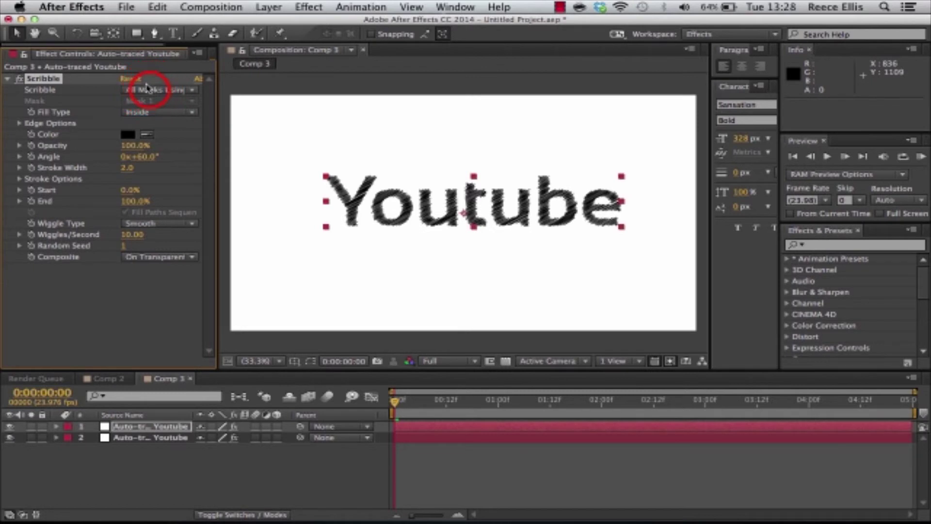
pyautogui.click(151, 90)
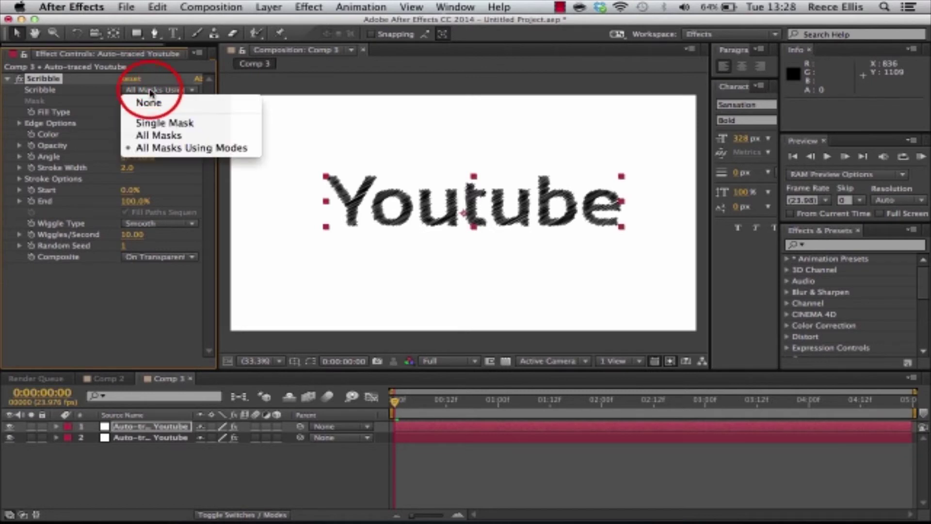
pyautogui.click(185, 140)
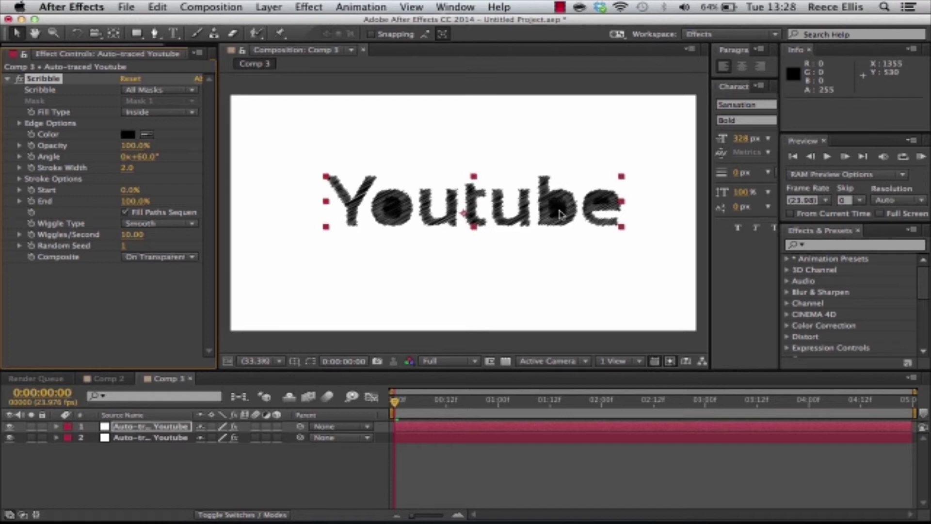
pyautogui.click(168, 90)
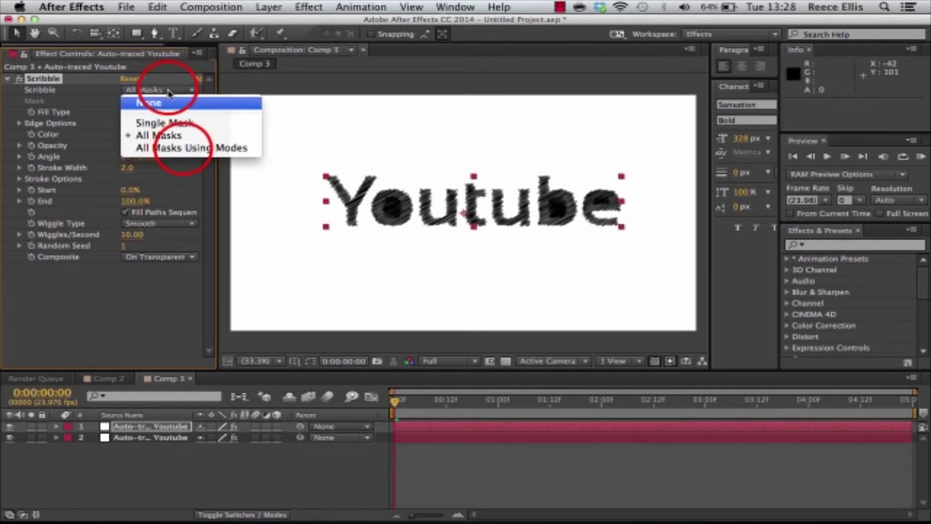
pyautogui.click(185, 148)
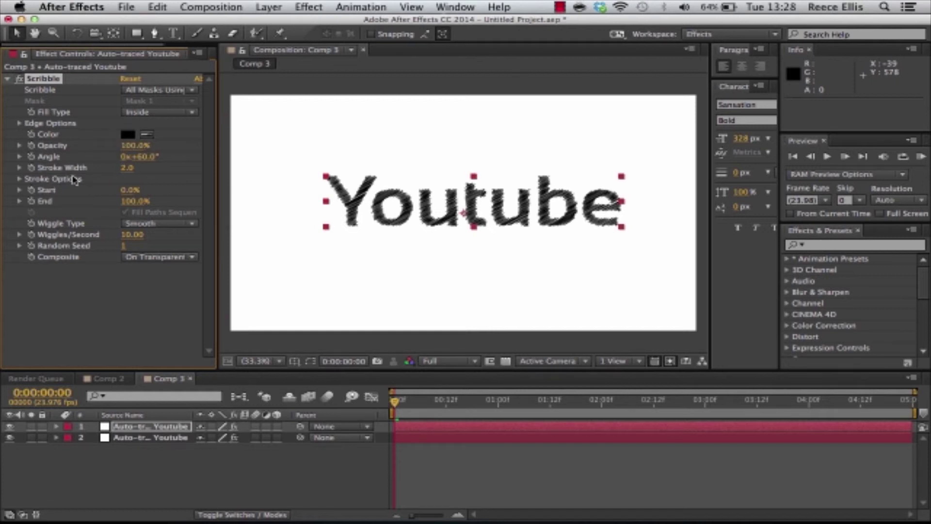
pyautogui.click(128, 168)
pyautogui.write('1.5')
pyautogui.press('Return')
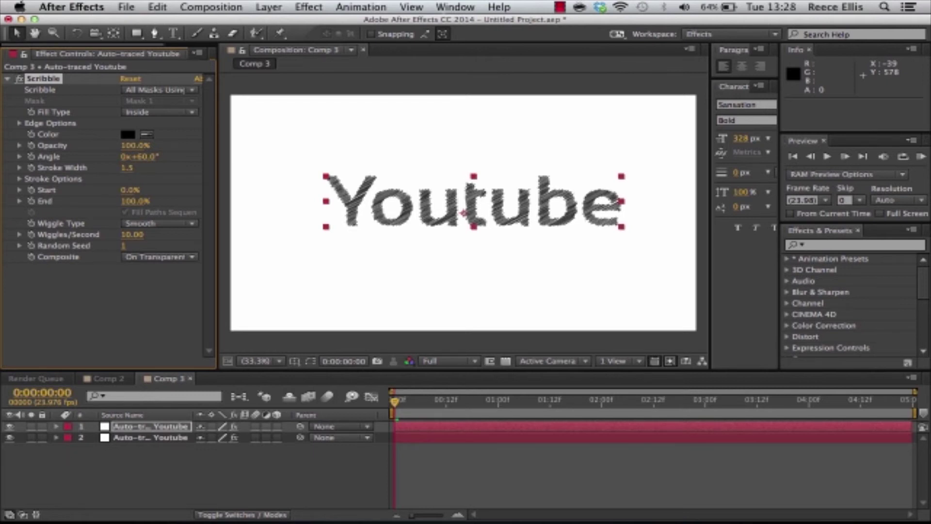
# Keyframe Scribble End from 1 at the start to 100 at 2 seconds
pyautogui.click(34, 201)
pyautogui.click(131, 201)
pyautogui.write('1')
pyautogui.press('Return')
pyautogui.click(601, 399)
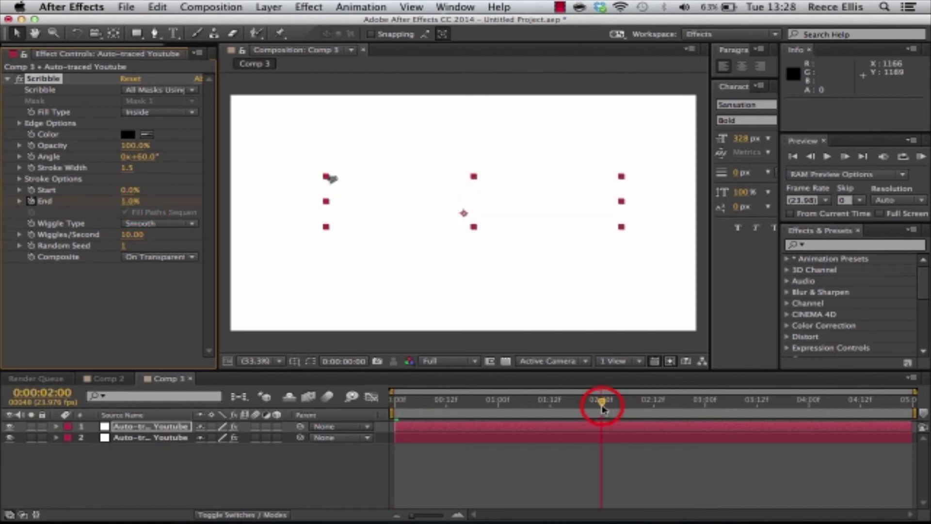
pyautogui.click(129, 201)
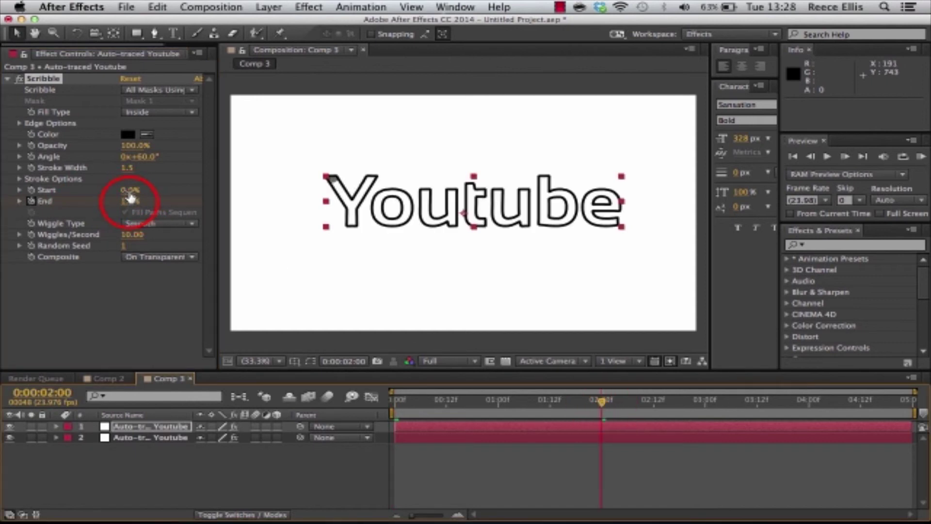
pyautogui.write('100')
pyautogui.press('Return')
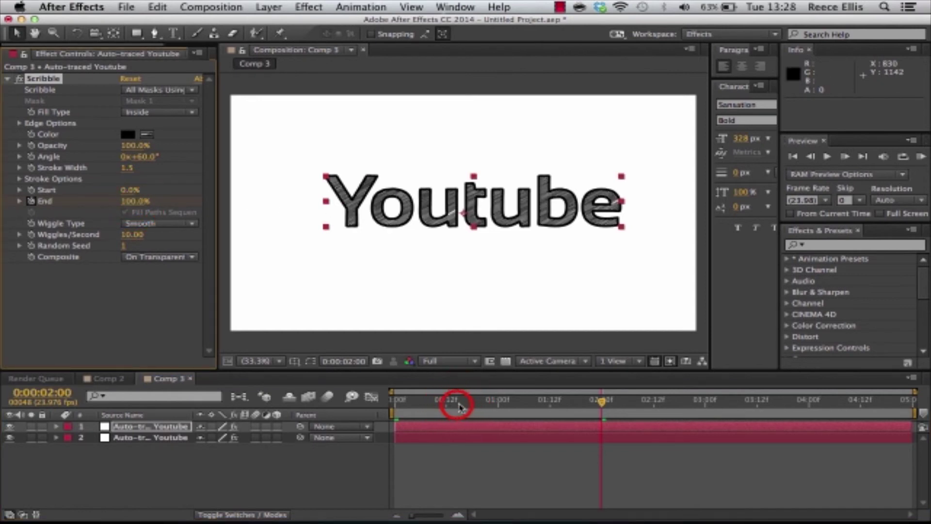
# Preview the draw-on and reveal the keyframes on both Youtube layers
pyautogui.press('Home')
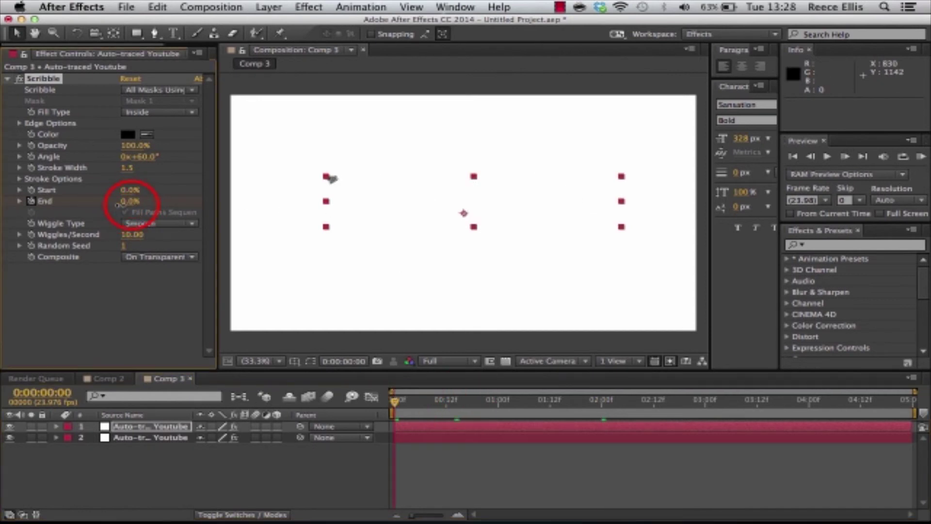
pyautogui.moveTo(524, 399); pyautogui.dragTo(563, 400)
pyautogui.click(621, 400)
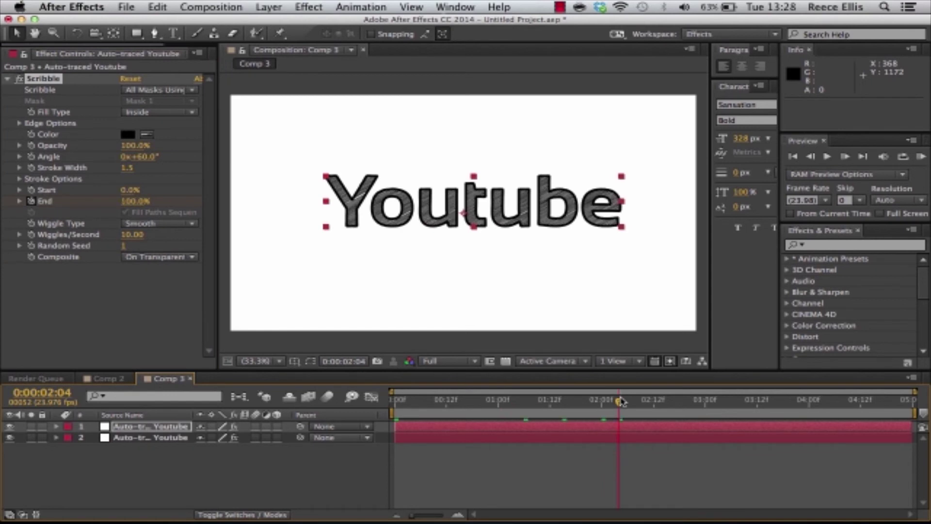
pyautogui.press('u')
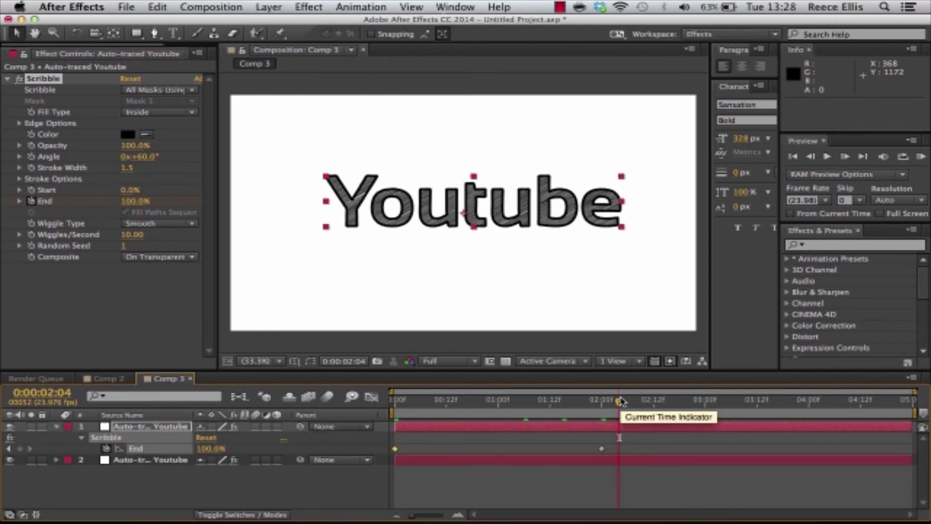
pyautogui.click(468, 461)
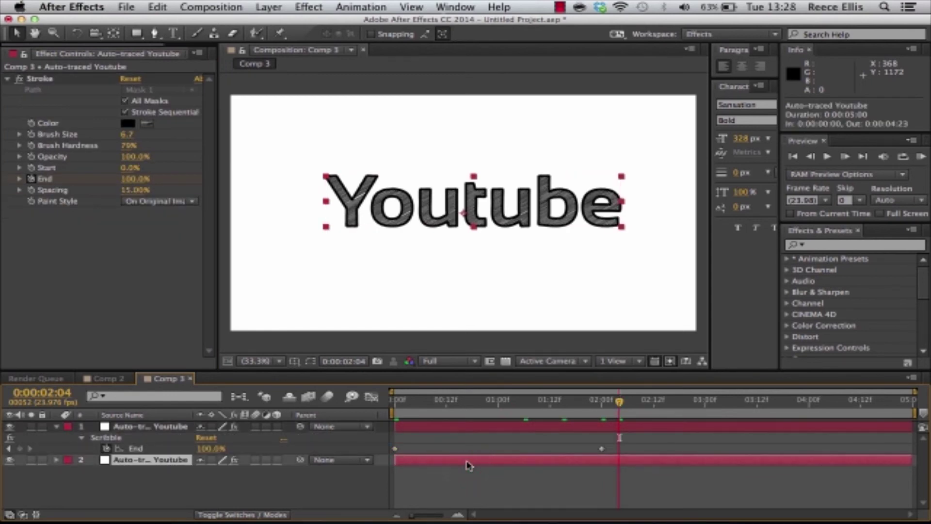
pyautogui.press('u')
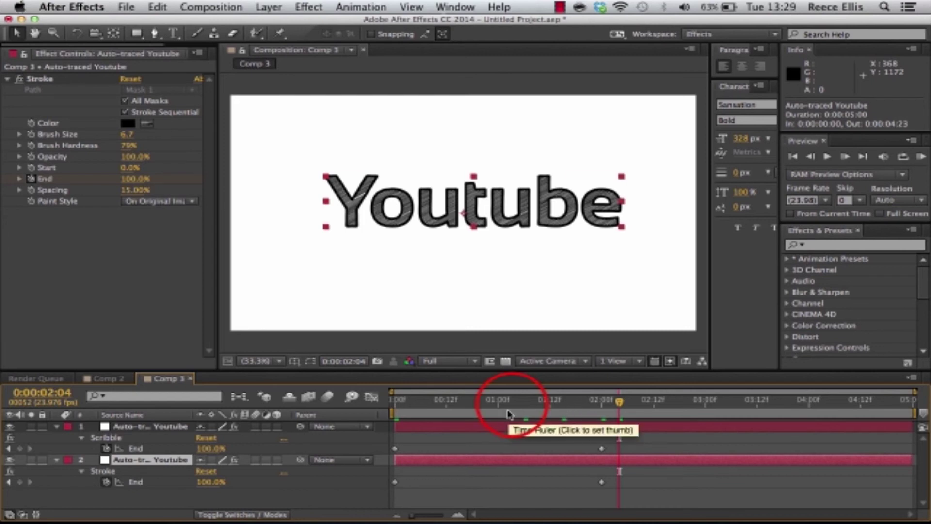
pyautogui.moveTo(507, 399)
pyautogui.mouseDown()
pyautogui.moveTo(376, 415)
pyautogui.moveTo(581, 410)
pyautogui.mouseUp()
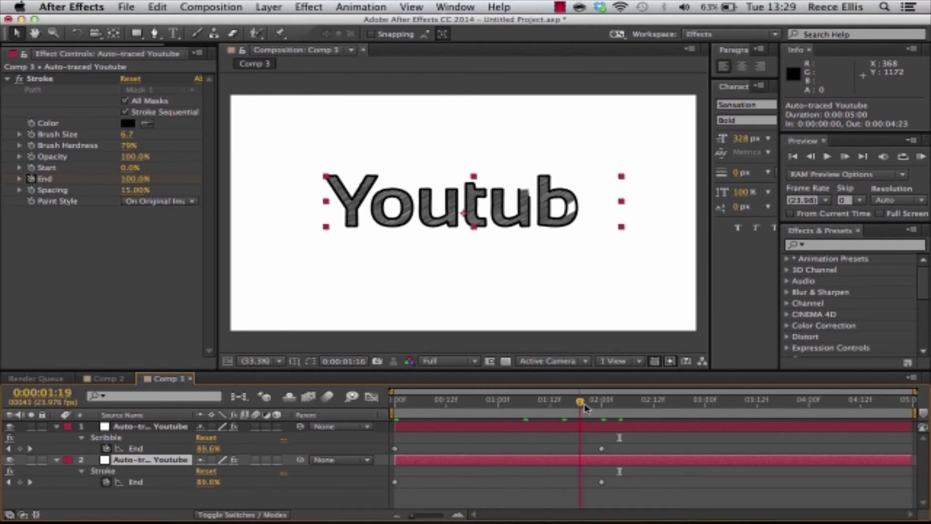
# Pre-compose both Auto-traced Youtube layers with Cmd+Shift+C, keeping all attributes, and scrub to preview
pyautogui.keyDown('shift'); pyautogui.click(127, 427); pyautogui.keyUp('shift')
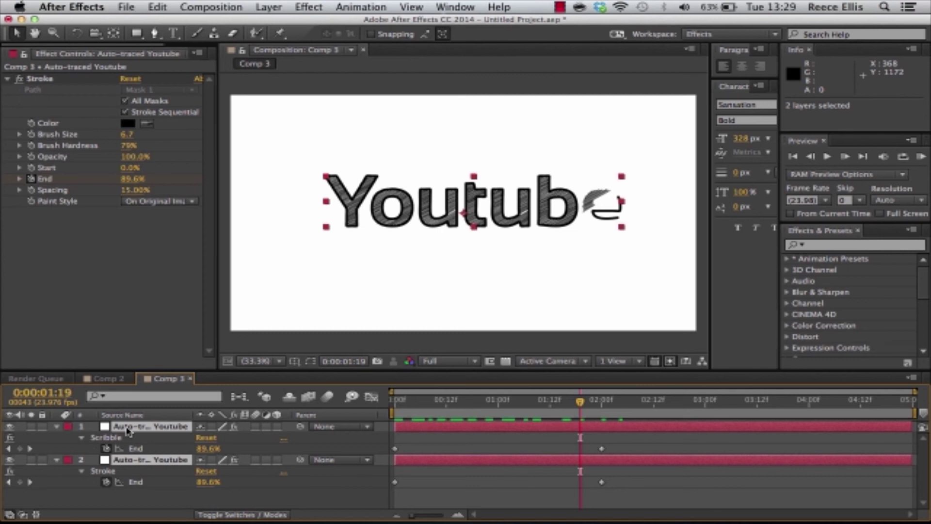
pyautogui.press('super+shift+c')
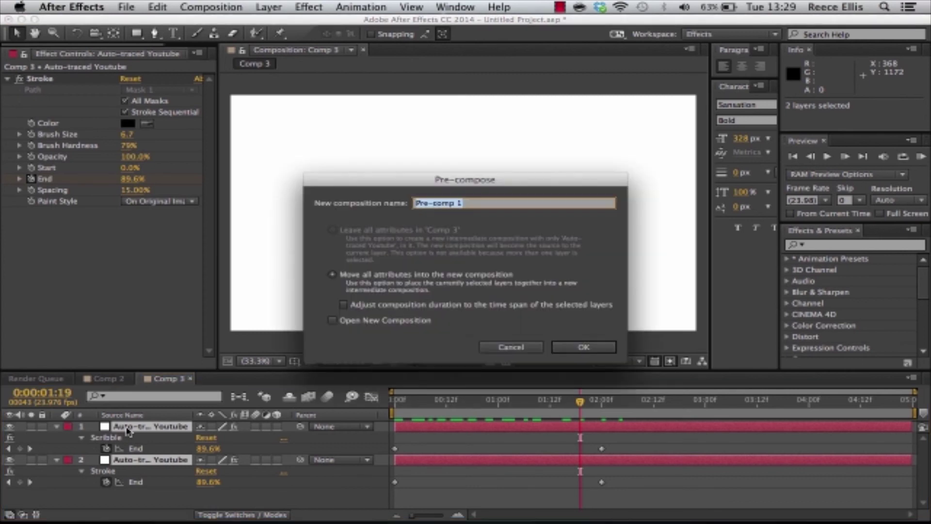
pyautogui.press('Return')
pyautogui.click(429, 408)
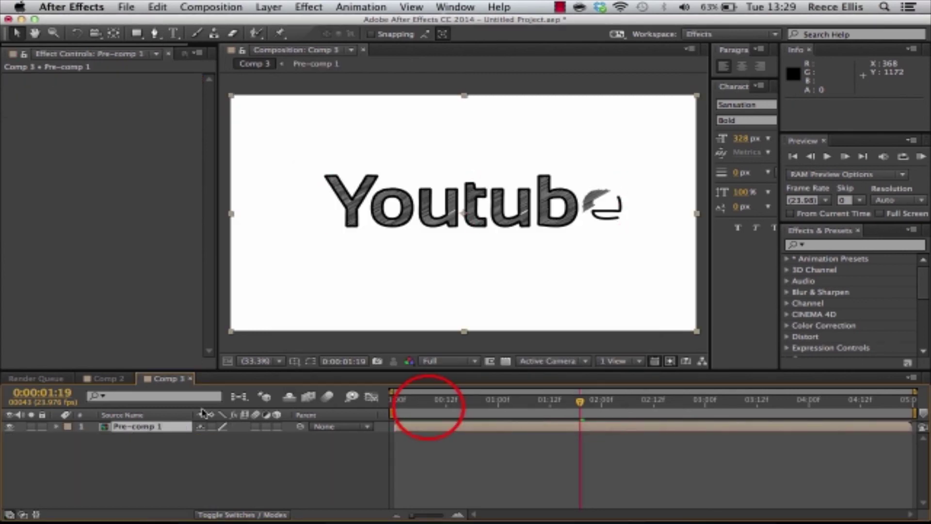
pyautogui.moveTo(416, 400)
pyautogui.mouseDown()
pyautogui.moveTo(408, 400)
pyautogui.moveTo(595, 394)
pyautogui.moveTo(608, 404)
pyautogui.mouseUp()
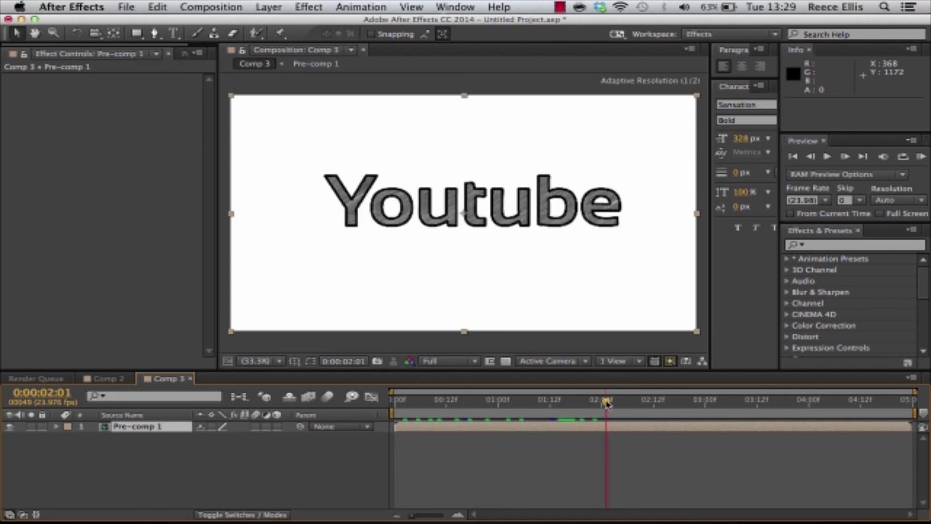
pyautogui.click(559, 6)
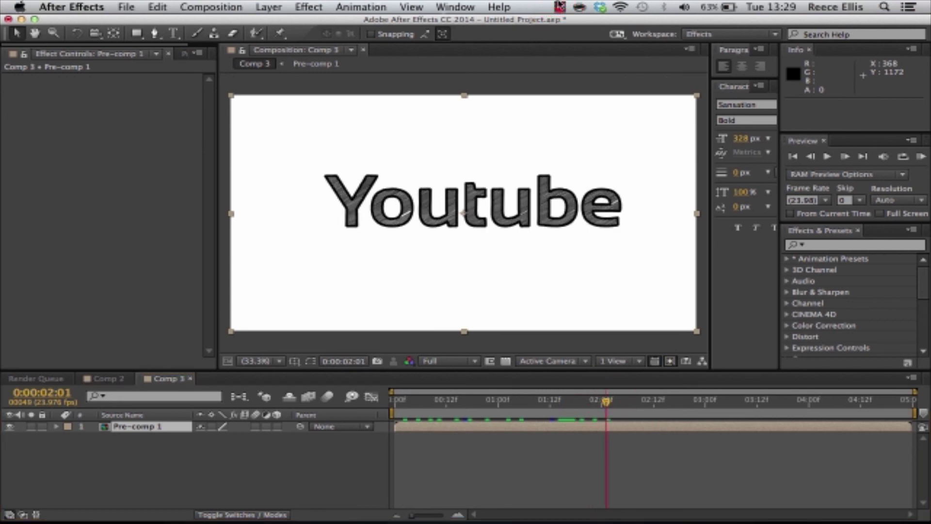